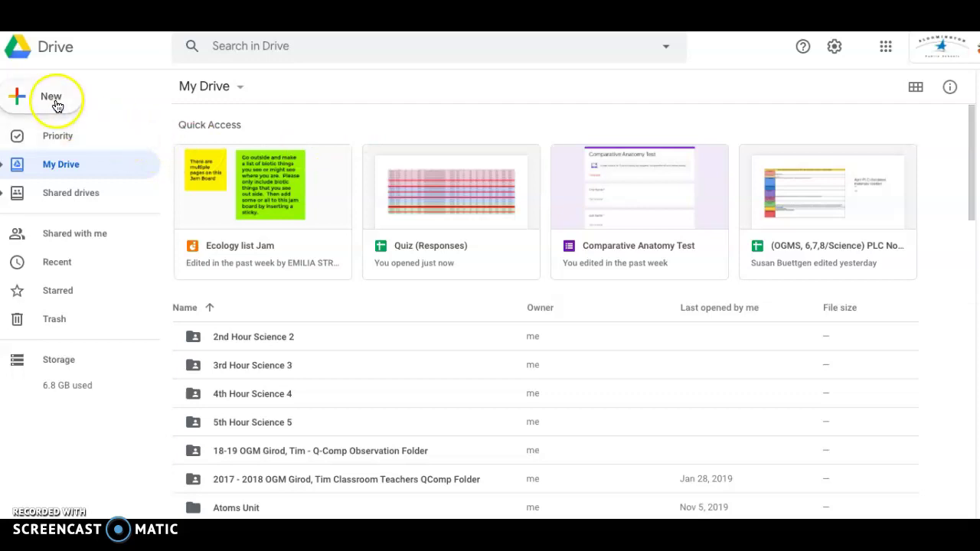
Create a new blank Google Jamboard file from Google Drive's New menu
click(273, 208)
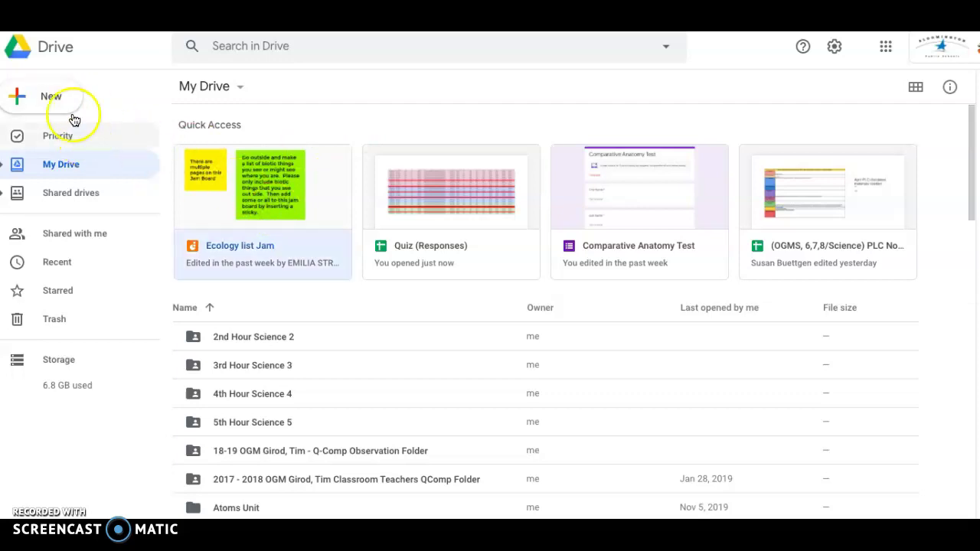
click(49, 96)
mouse_move(126, 272)
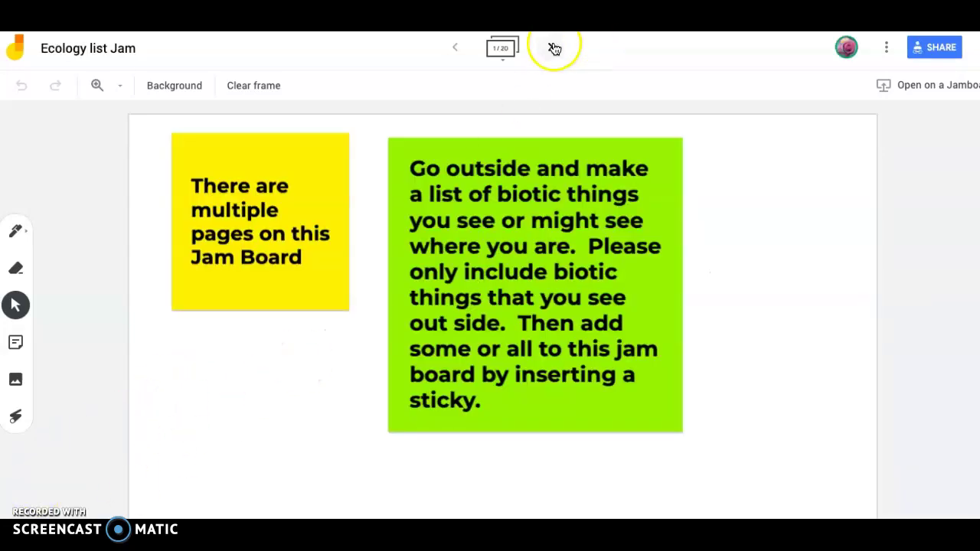
Search Google Images for 'Barn Owl' and select the front-facing barn owl portrait
click(548, 48)
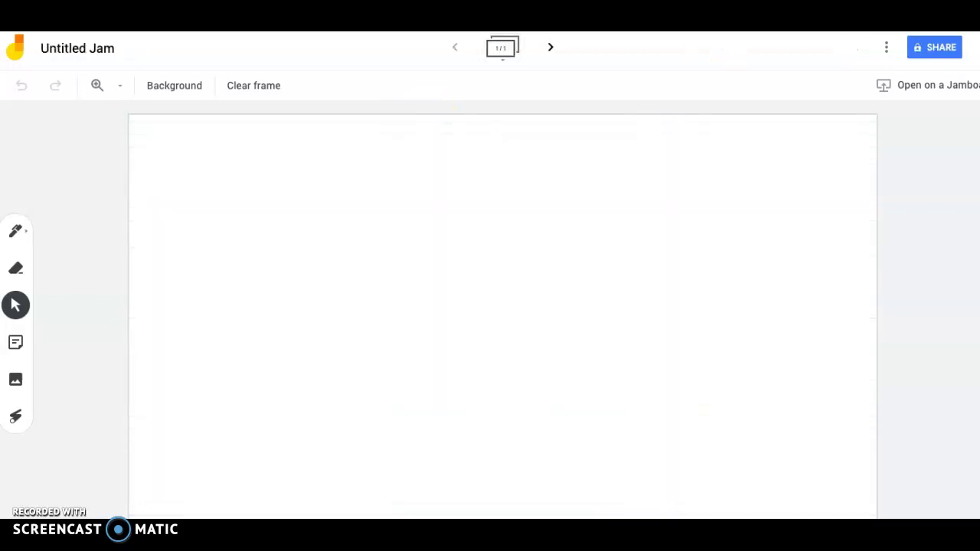
click(15, 380)
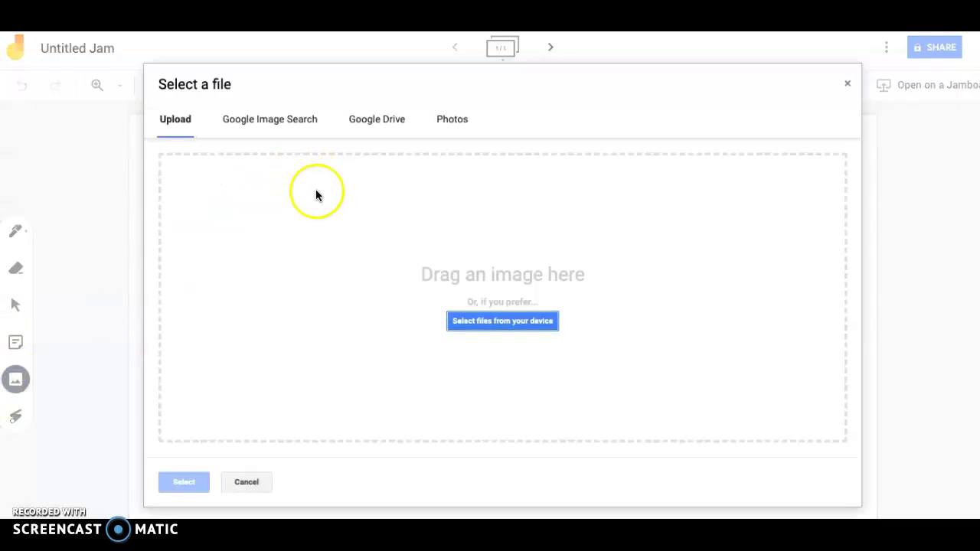
click(269, 121)
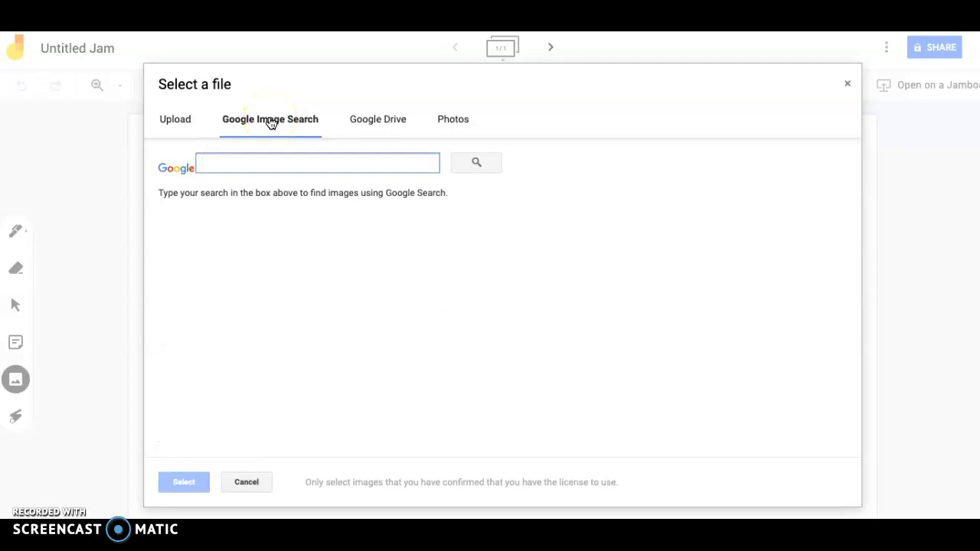
text(Barn Owl)
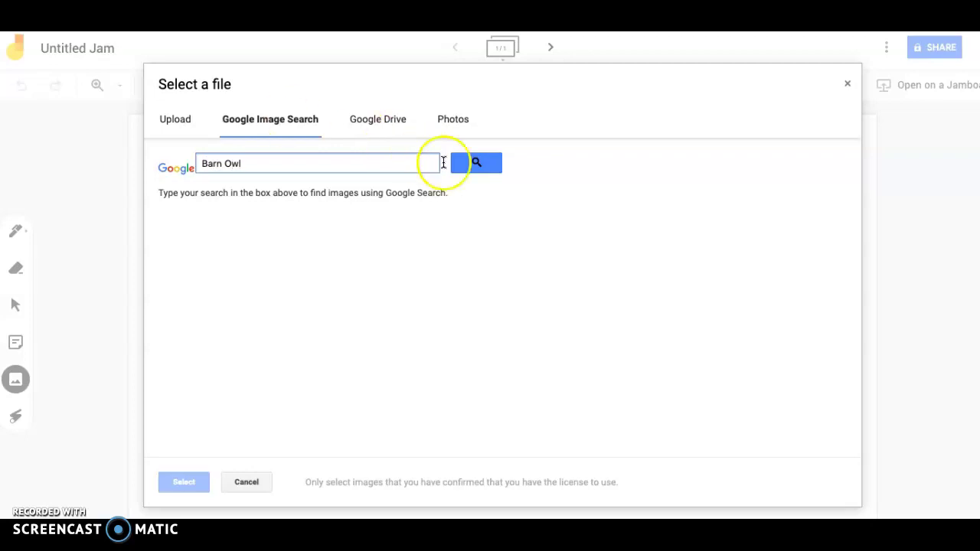
click(490, 164)
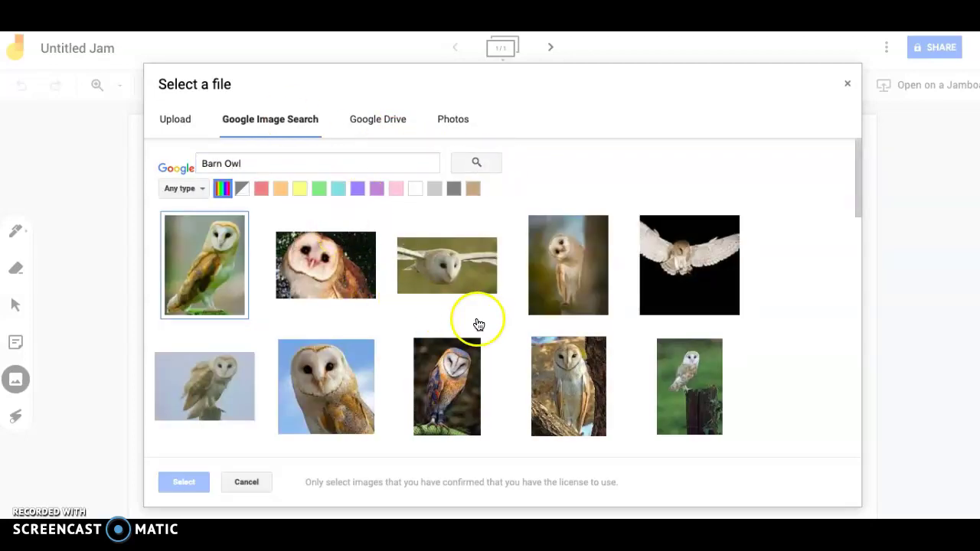
click(329, 390)
Insert the owl photo, shrink it to a small square and move it up-left
click(183, 481)
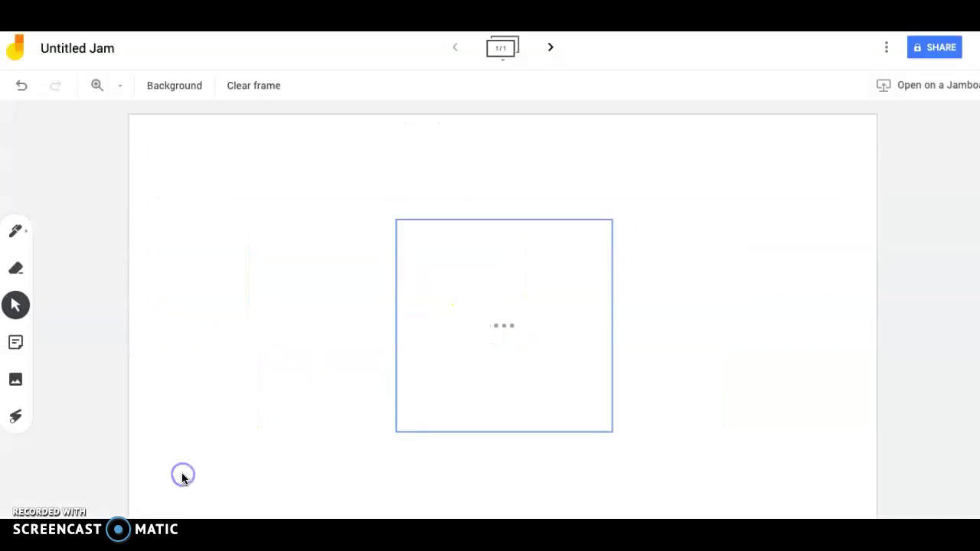
drag(612, 432, 430, 270)
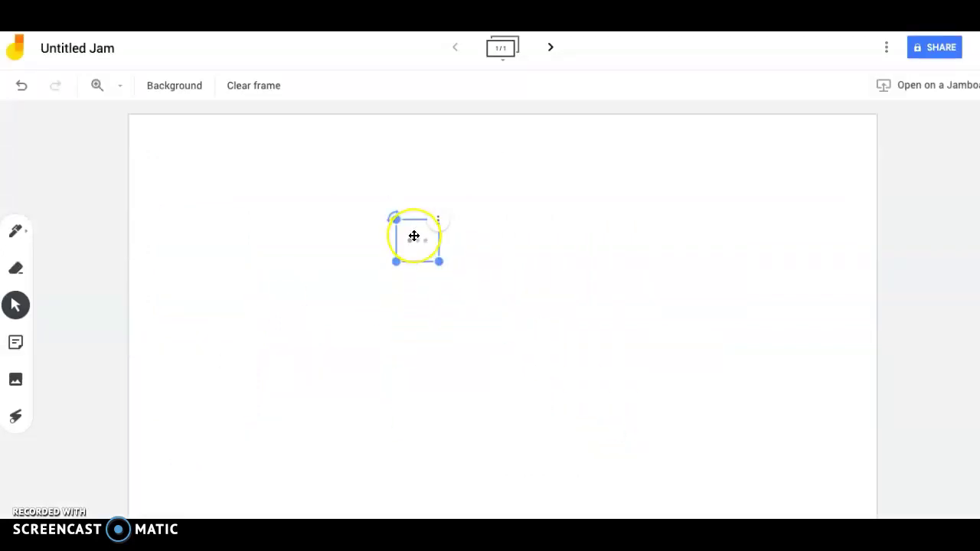
drag(415, 234, 333, 178)
click(196, 179)
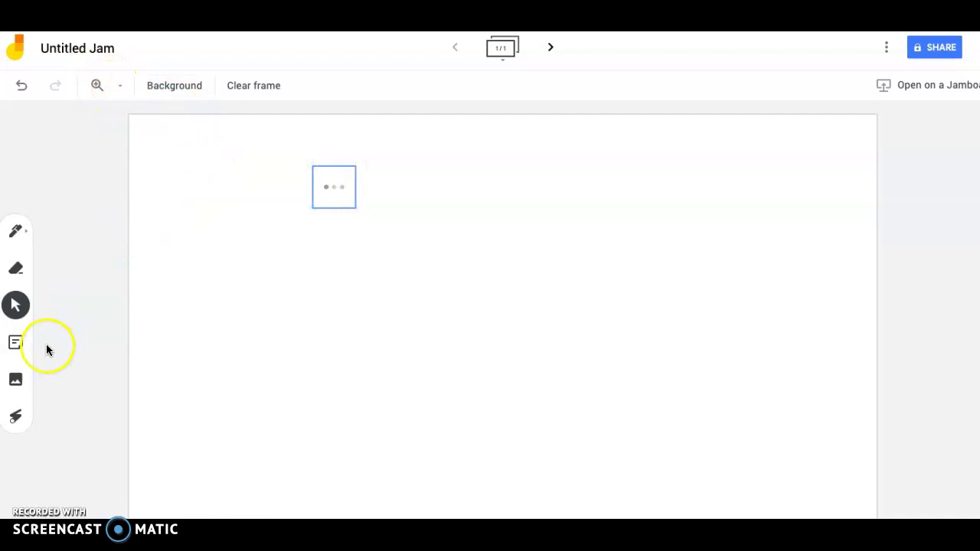
Reopen the image picker, then close it without adding another image
click(15, 379)
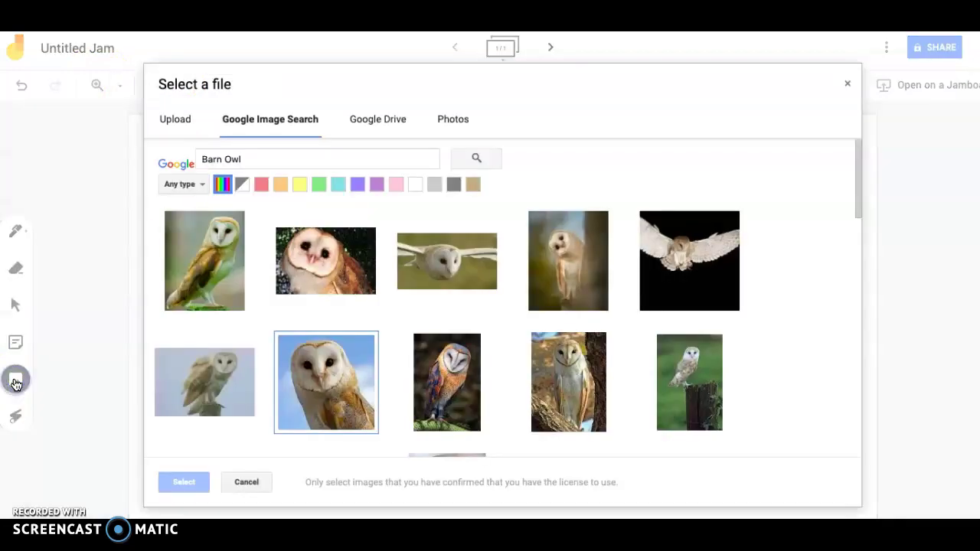
click(356, 396)
click(848, 84)
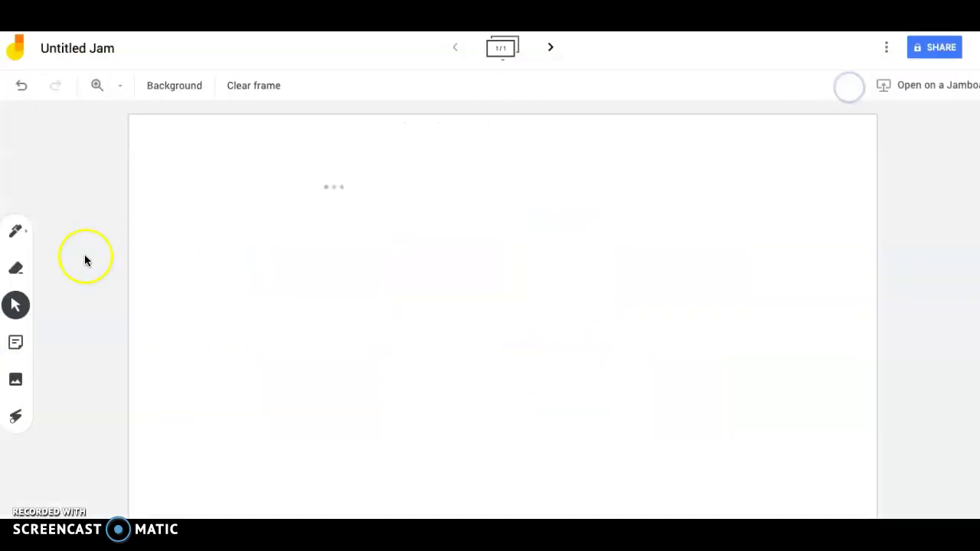
Create an orange 'Carnivore' sticky note and shrink it near the top of the frame
click(15, 342)
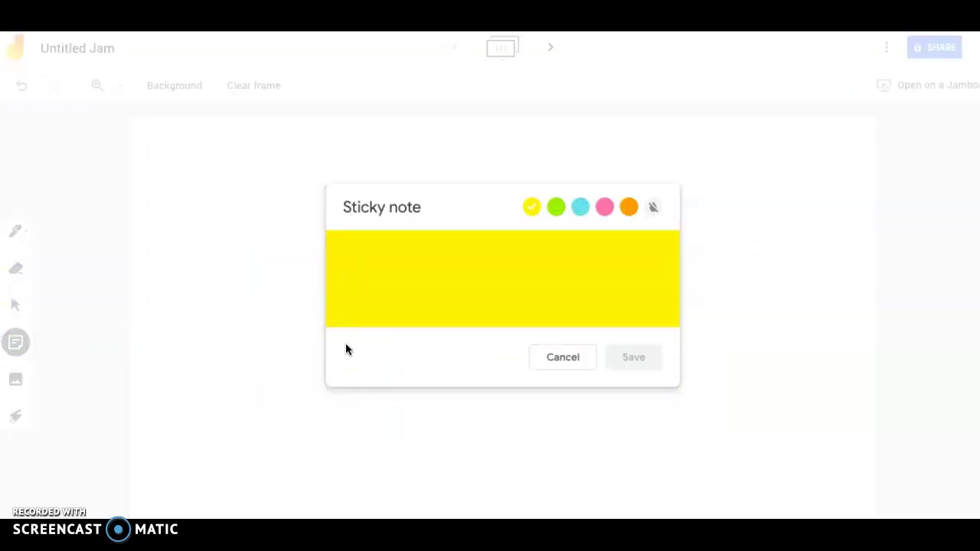
text(Ca)
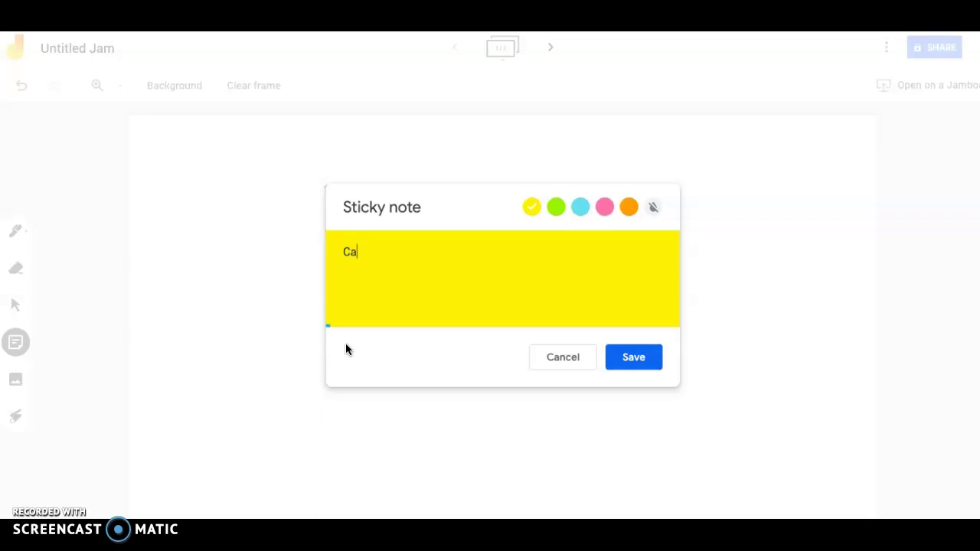
text(rnivore)
click(628, 207)
click(626, 357)
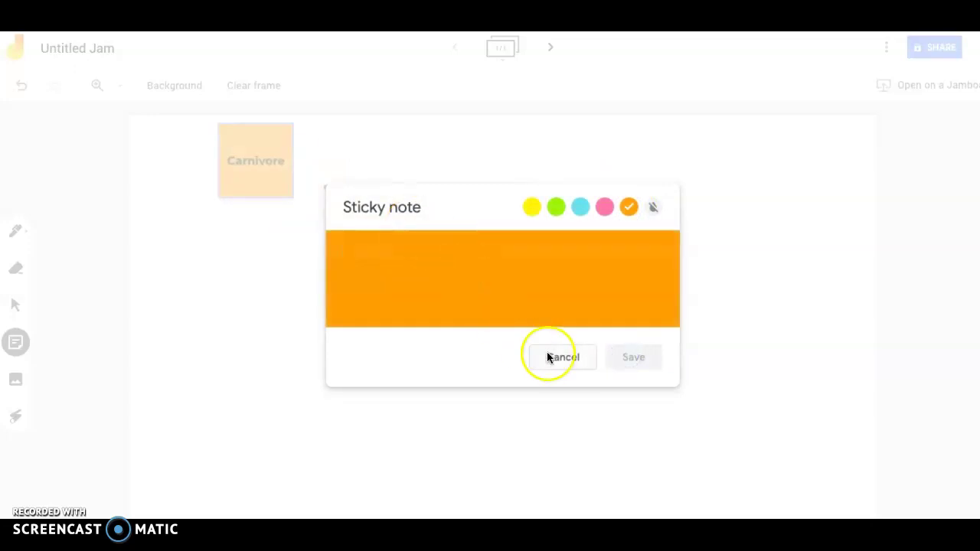
click(554, 358)
click(281, 173)
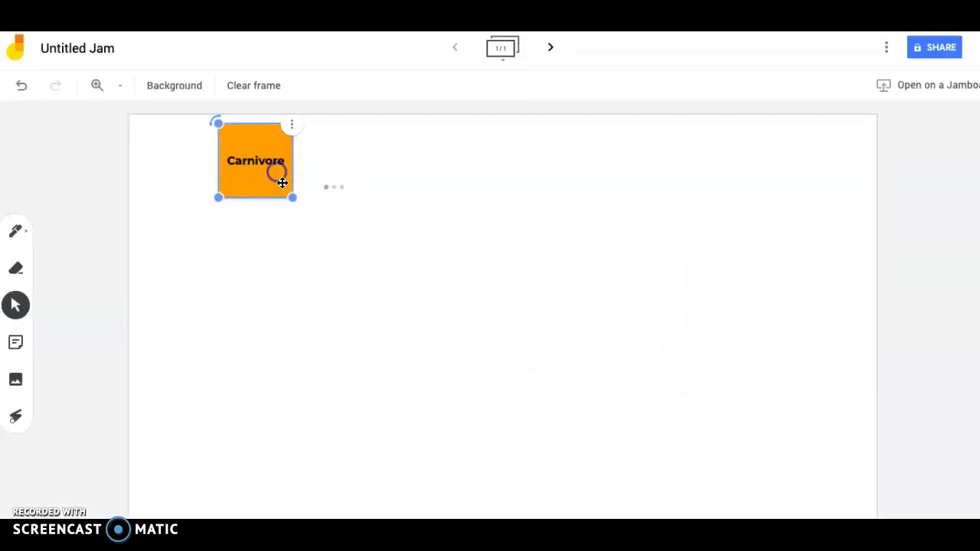
drag(291, 199, 335, 215)
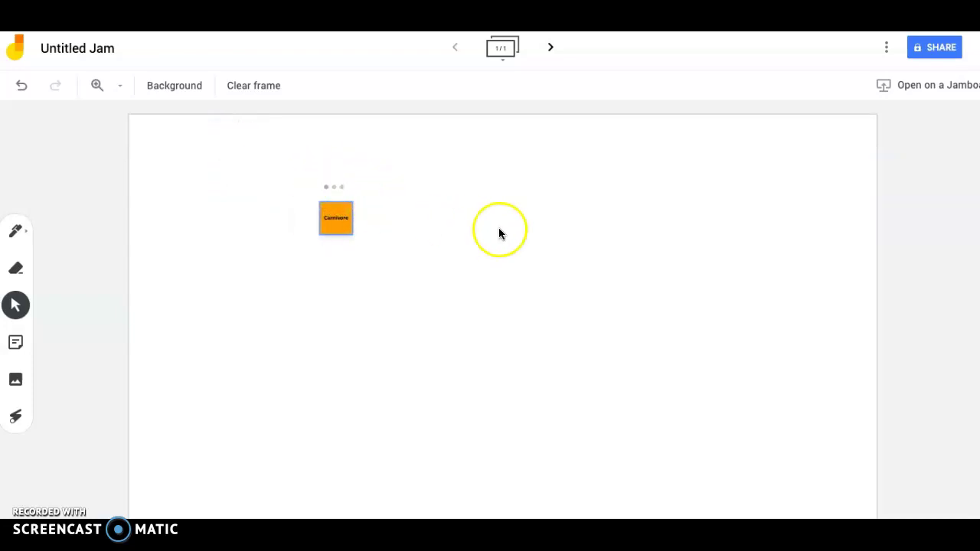
click(322, 217)
Search Google Images for 'Field mouse' and pick the first photo
click(309, 299)
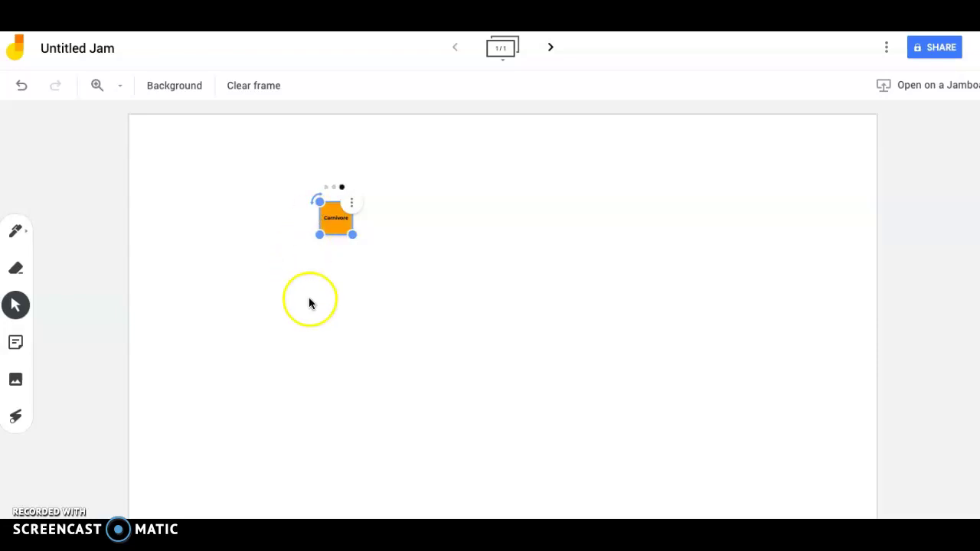
click(14, 380)
click(275, 158)
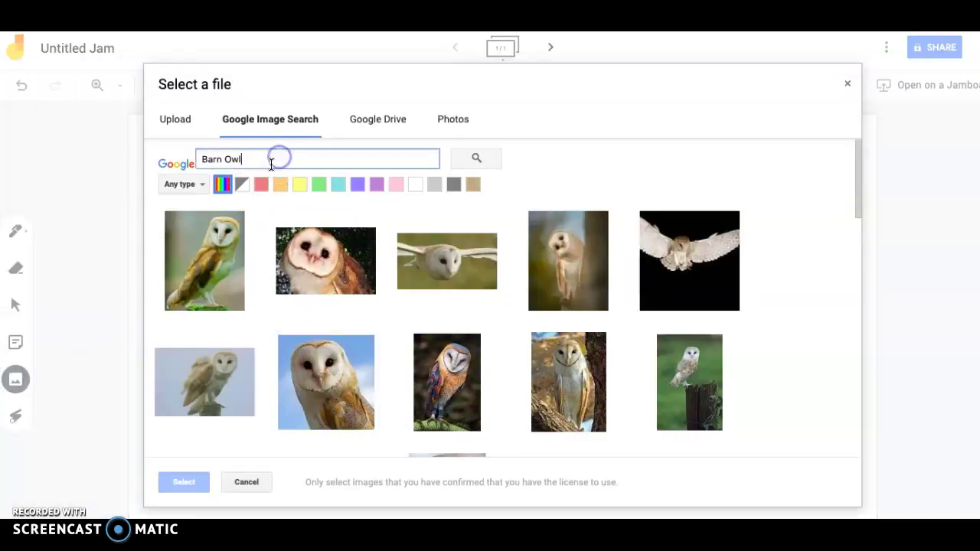
drag(270, 164, 131, 144)
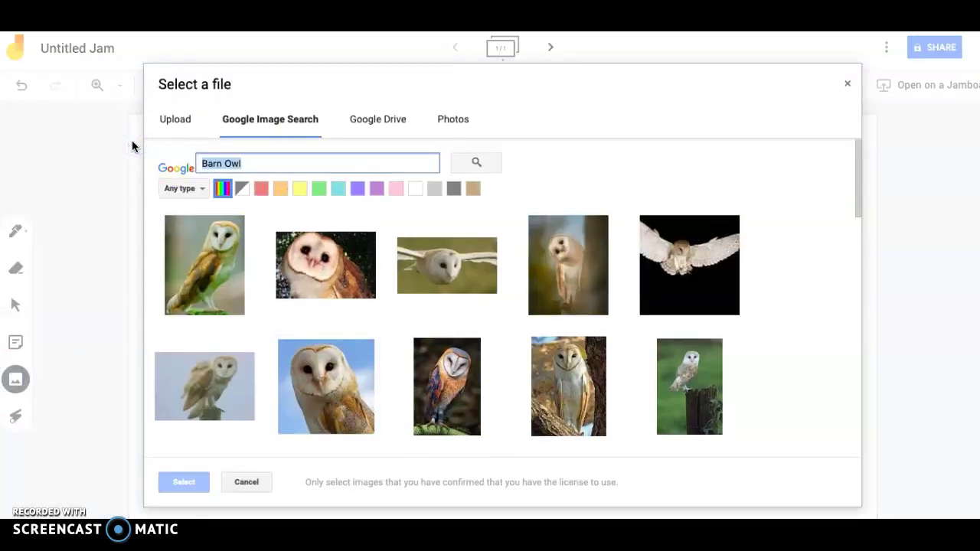
text(Feild)
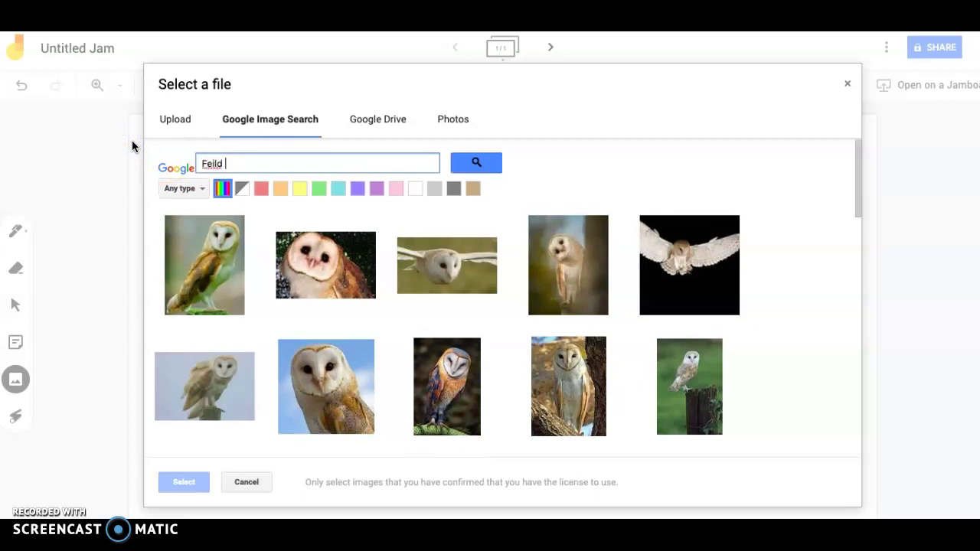
key(BackSpace)
key(BackSpace)
key(BackSpace)
key(BackSpace)
text(ield mouse)
key(Return)
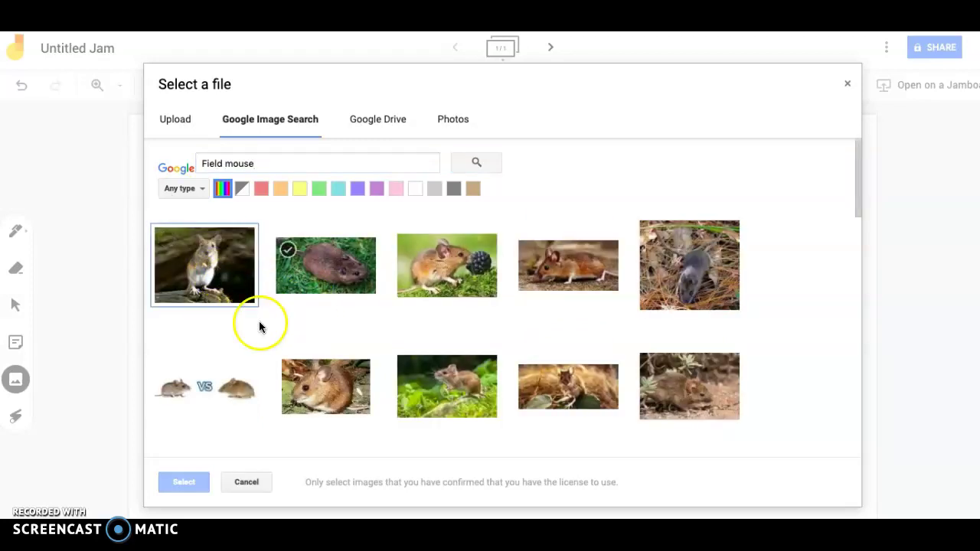
click(232, 258)
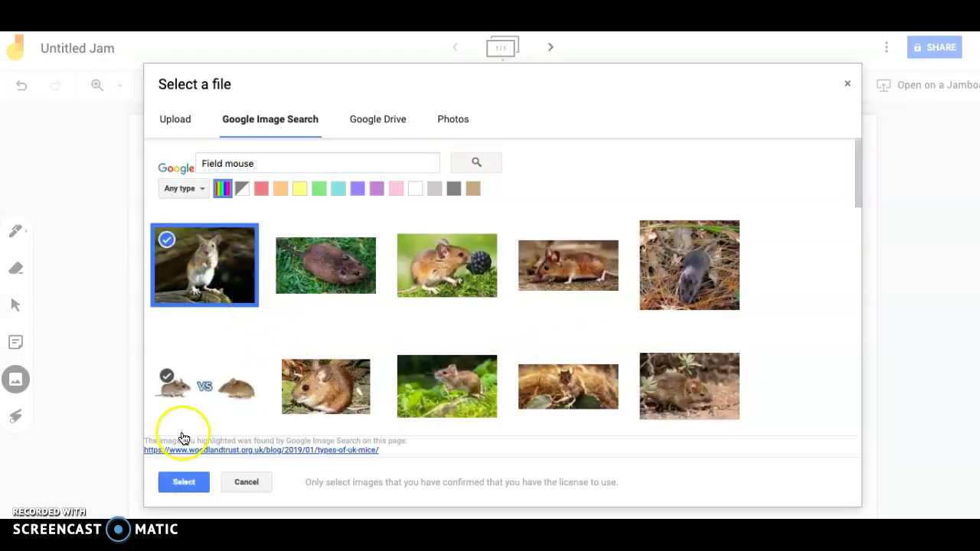
Insert the mouse photo, shrink it and place it up-right of the Carnivore note
click(184, 482)
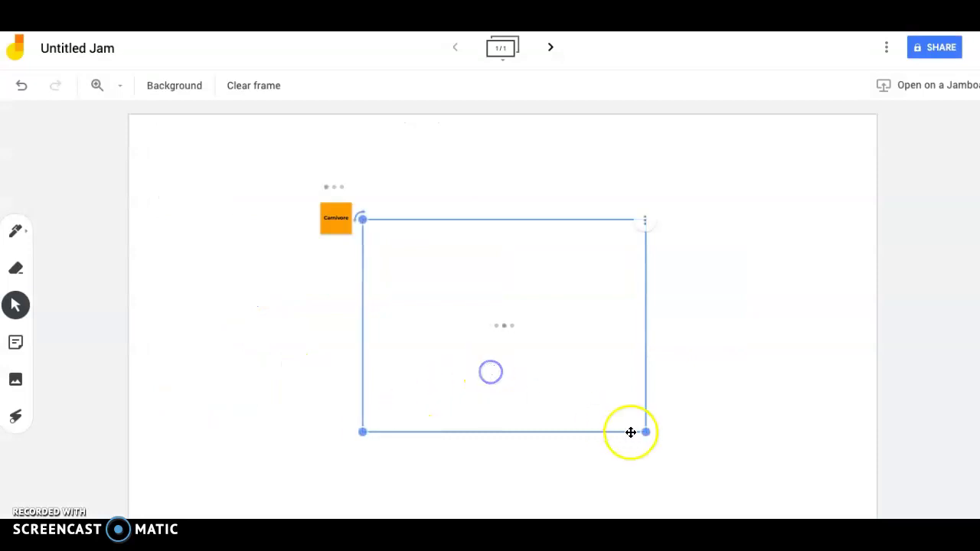
drag(647, 430, 433, 240)
click(382, 222)
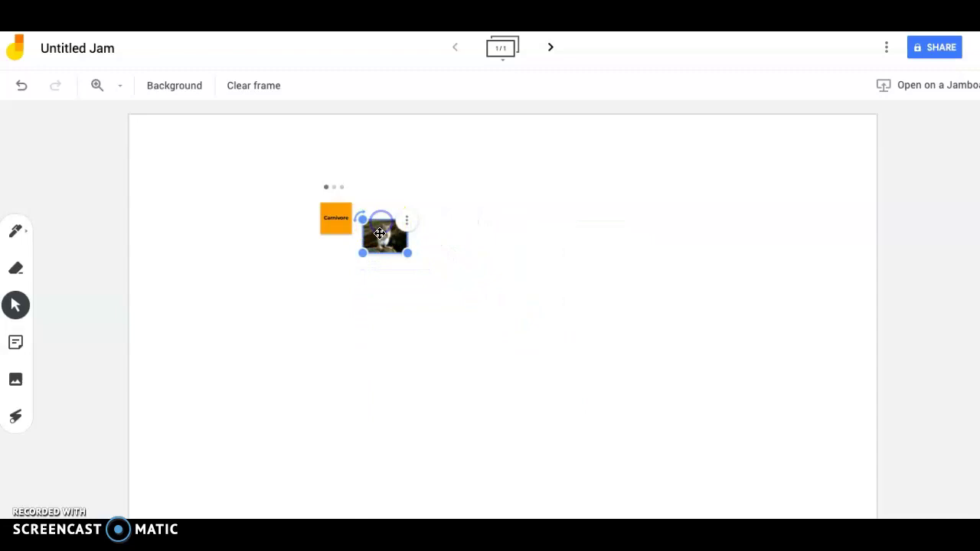
drag(476, 171, 449, 184)
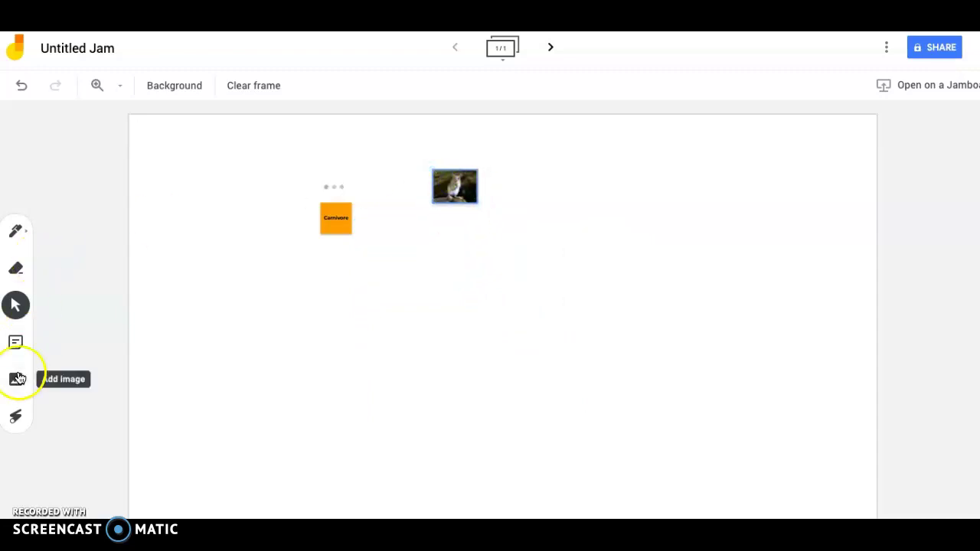
Create a 'Herbivore' sticky note, shrink it and place it below the mouse photo
click(16, 345)
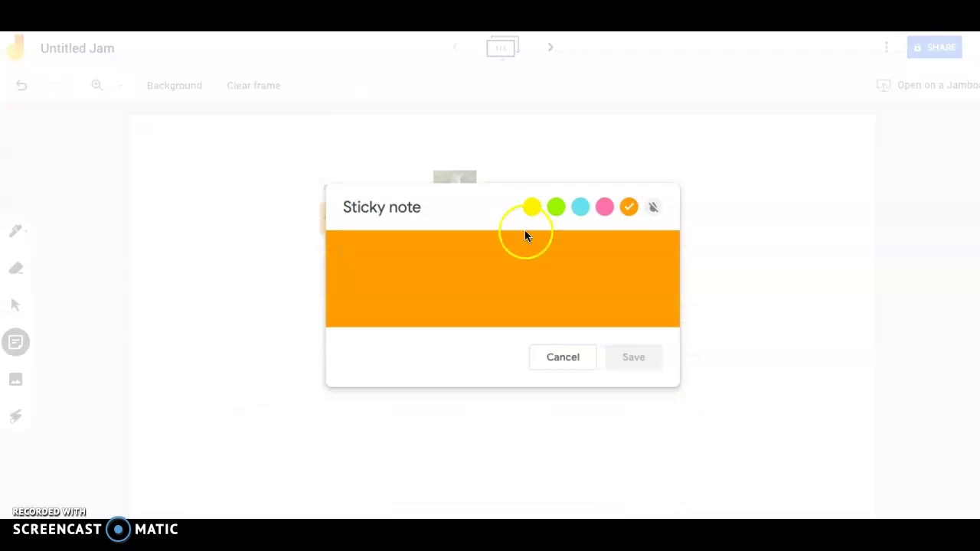
text(Herb)
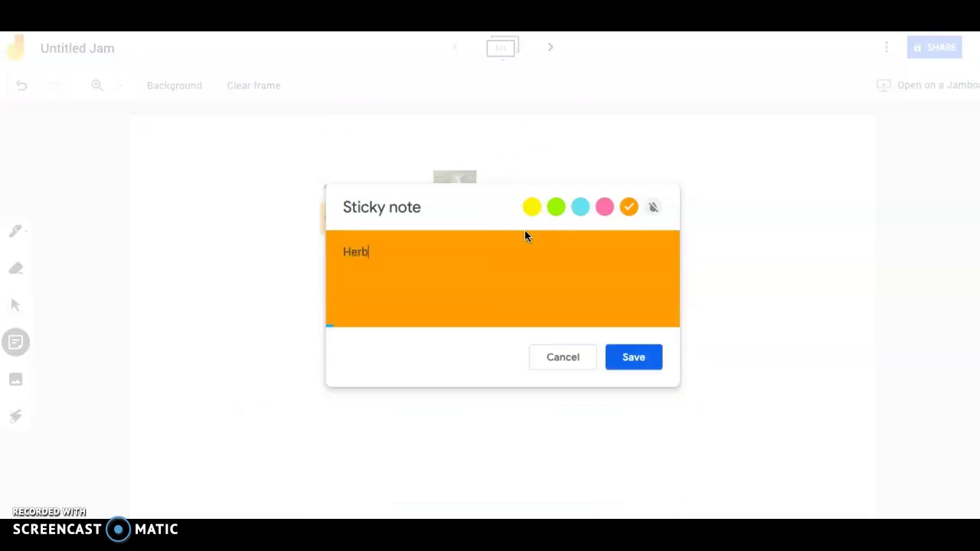
text(ivore)
click(629, 363)
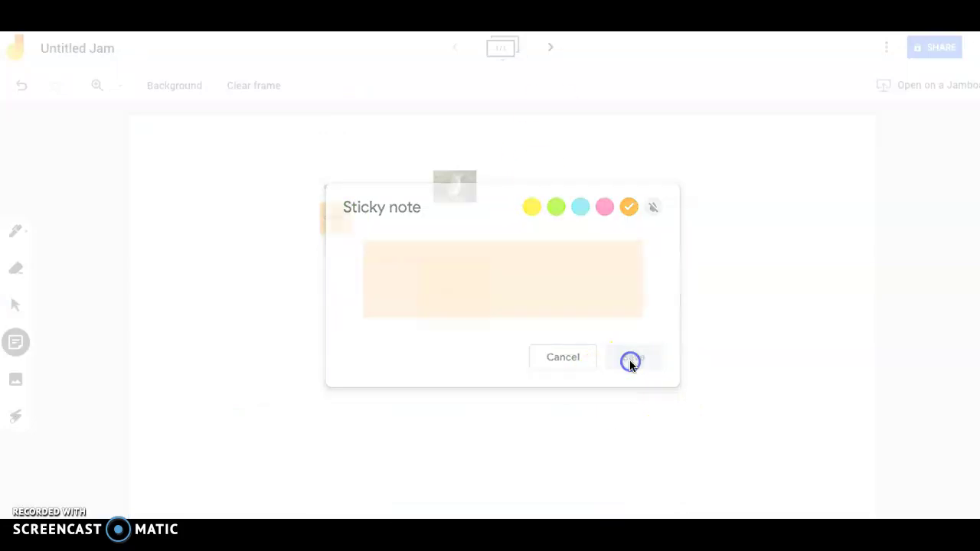
click(561, 357)
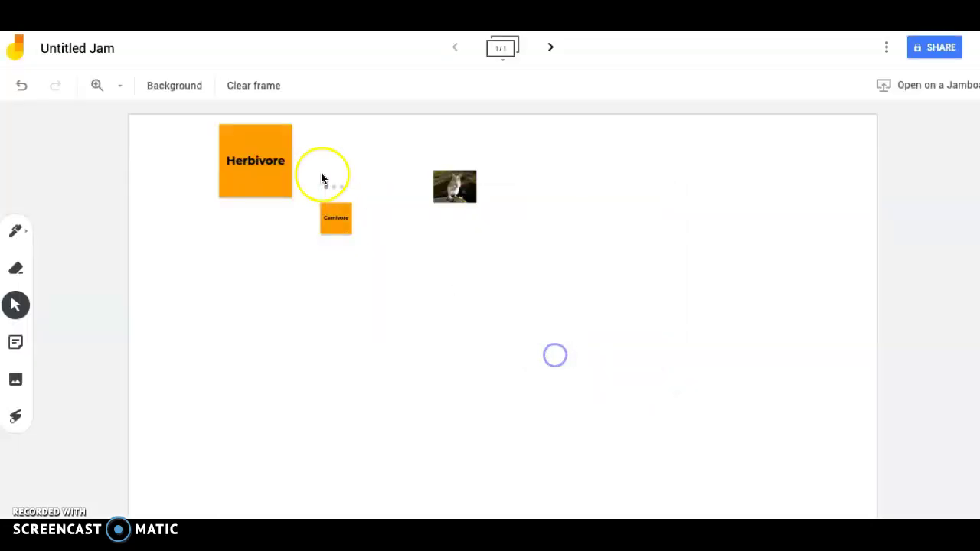
click(272, 187)
drag(289, 197, 451, 223)
click(496, 287)
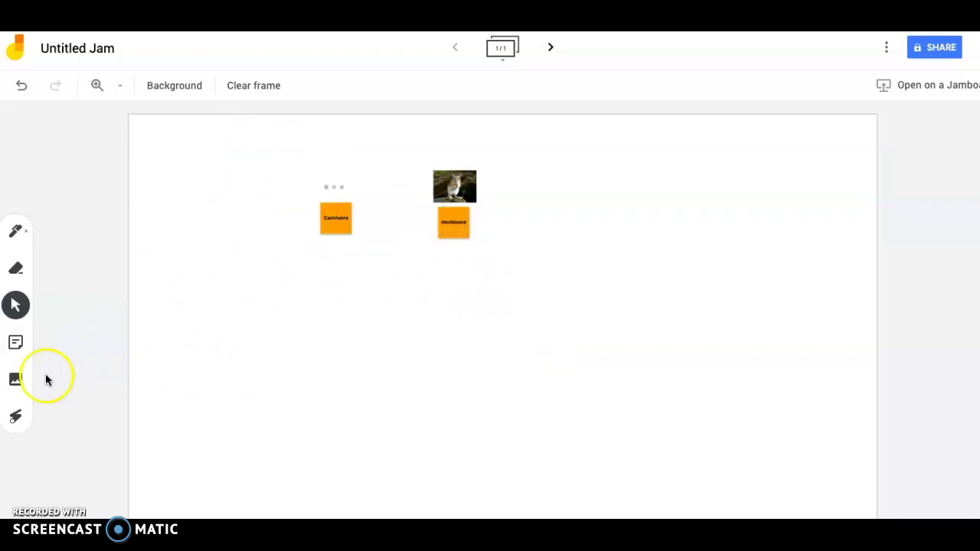
Search Google Images for 'Blackberry Bush' and pick the blackberry close-up
click(24, 383)
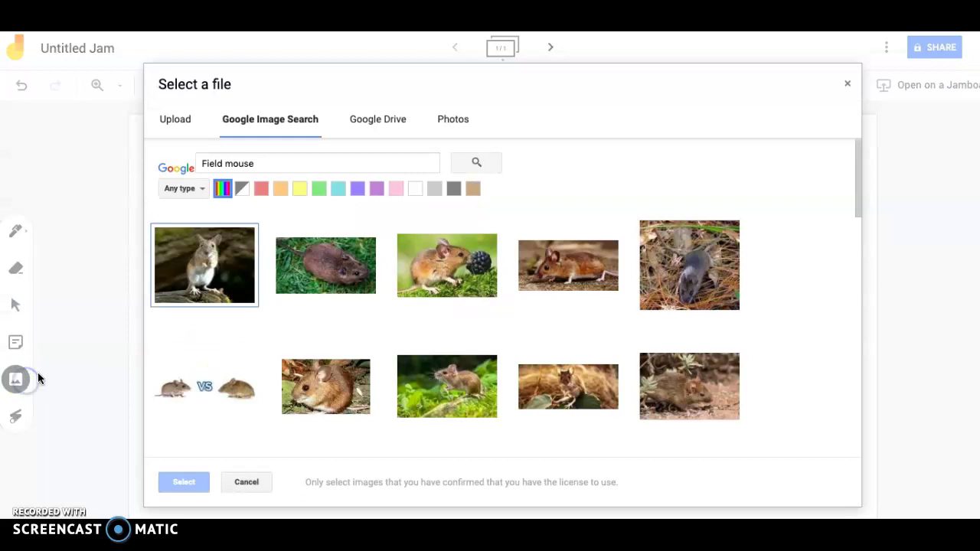
click(334, 166)
drag(334, 166, 133, 163)
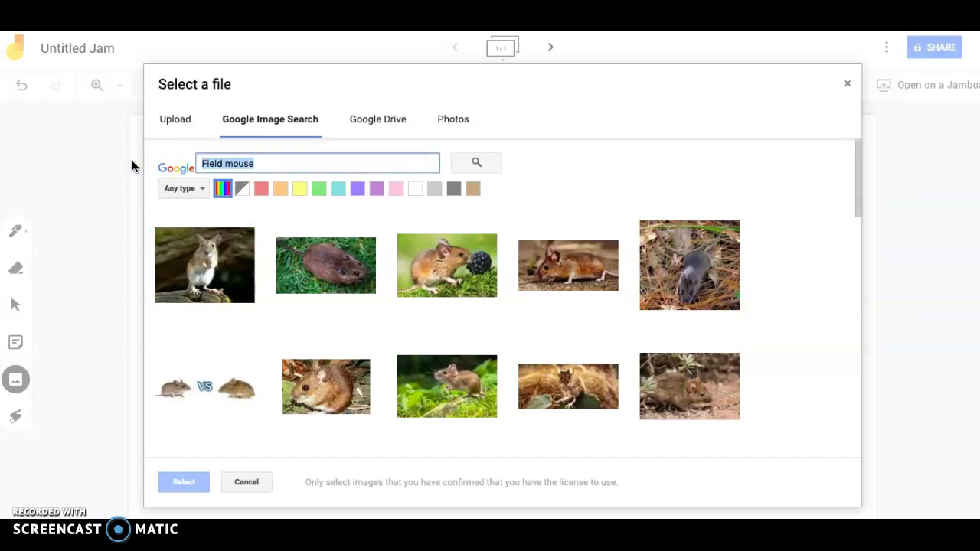
text(Bl)
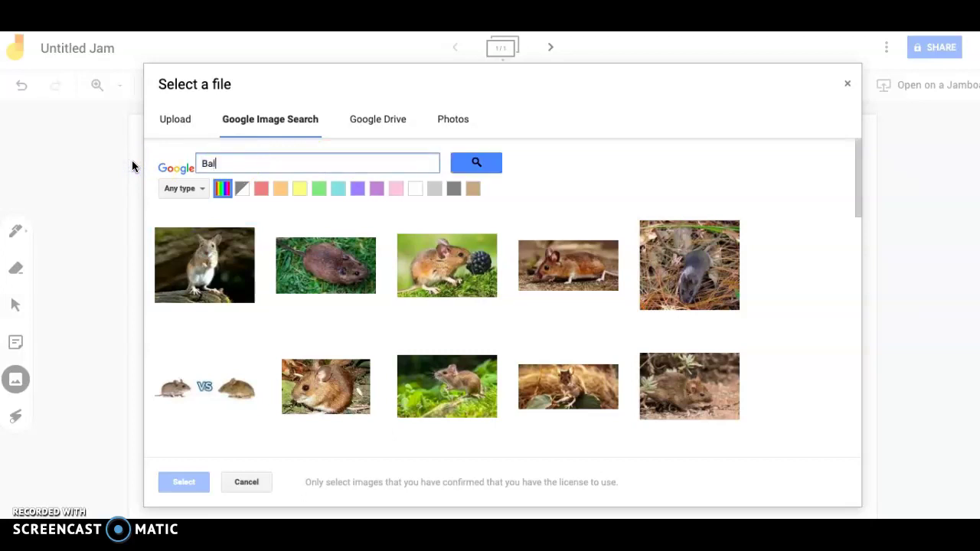
text(ackberry Bush)
key(Return)
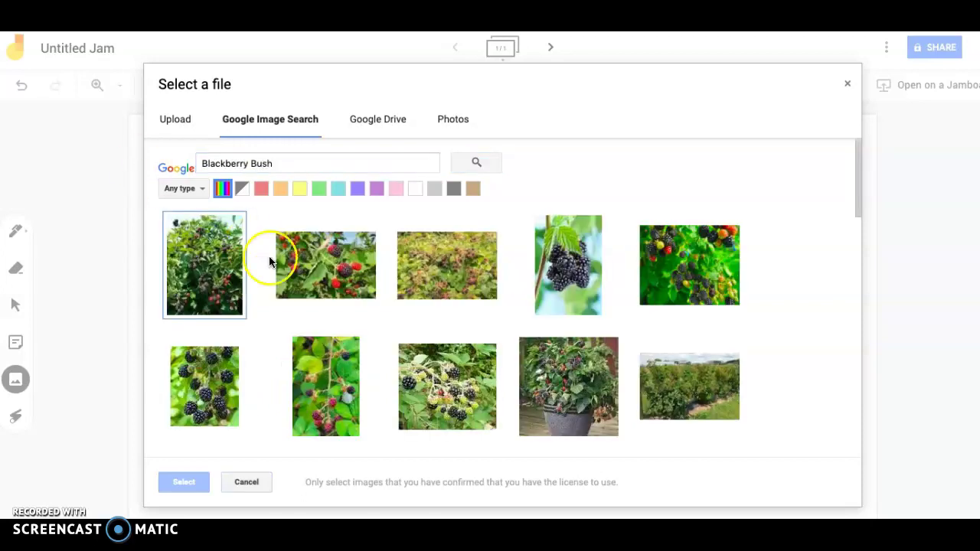
click(578, 302)
Insert the blackberry image, shrink it and place it up-right of the mouse photo
click(186, 480)
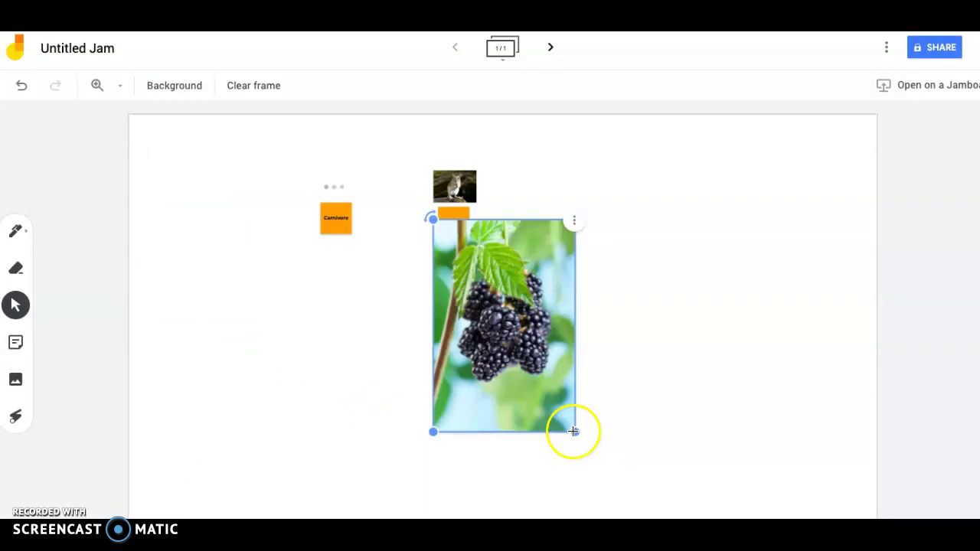
drag(574, 431, 467, 295)
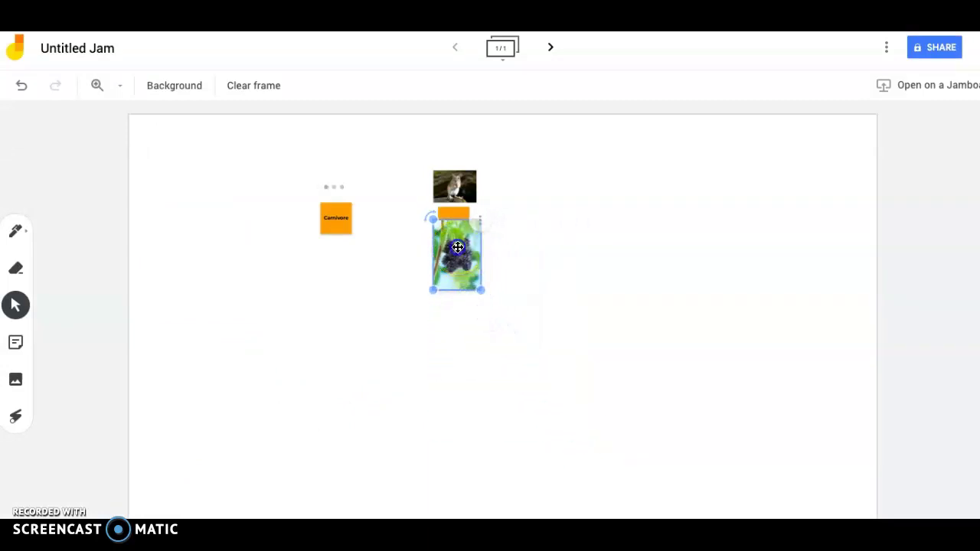
drag(457, 248, 571, 176)
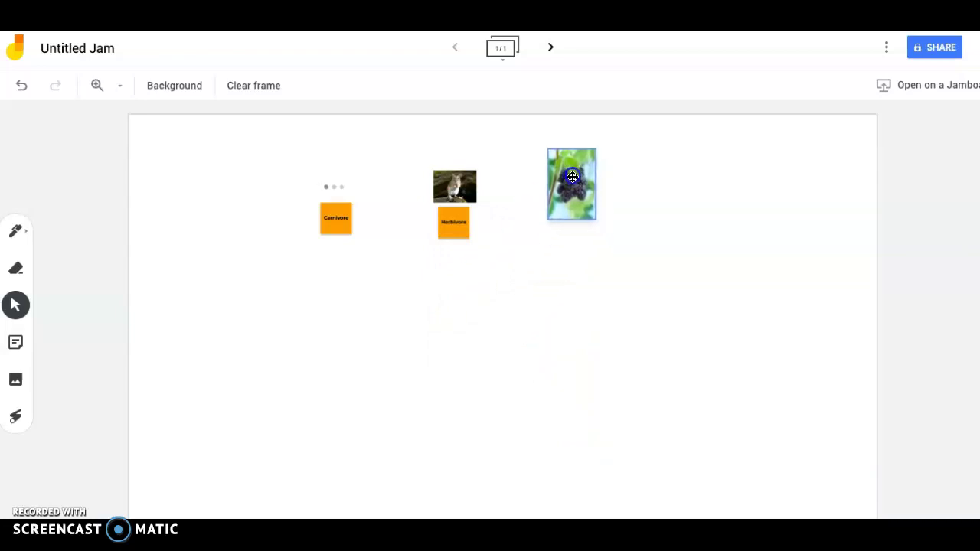
drag(594, 219, 585, 204)
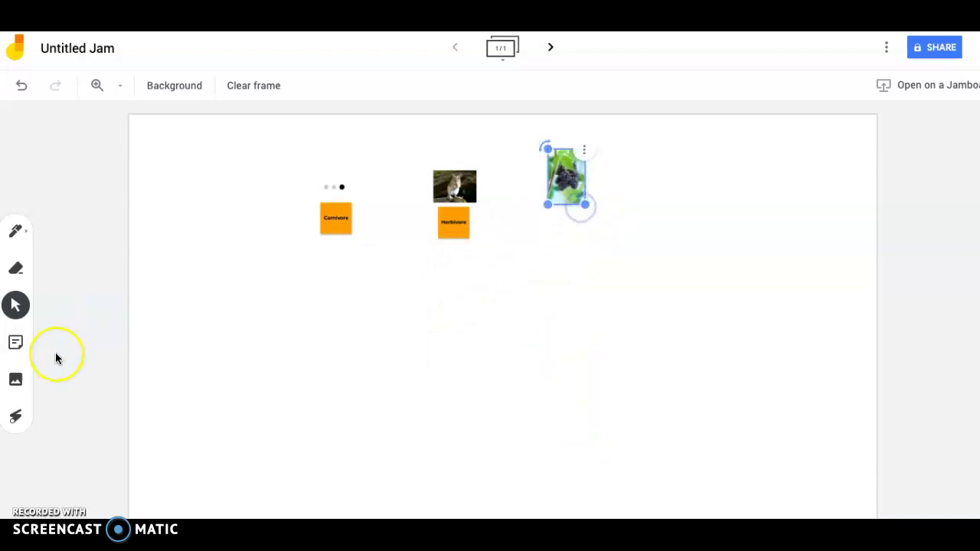
Add a 'Producer/ Autotroph' sticky note, fixing its spelling, and shrink it under the blackberry
click(16, 346)
text(Pr)
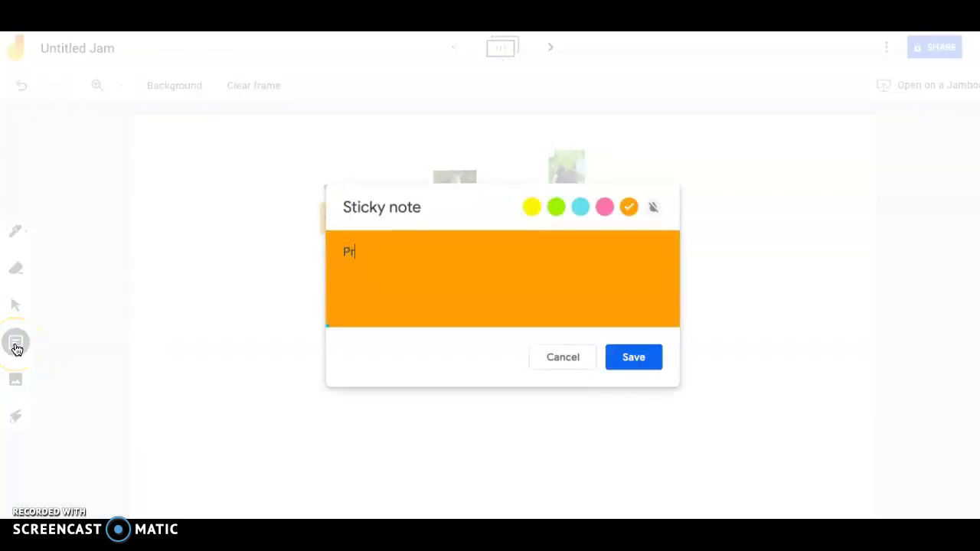
text(oducer/ Autroph)
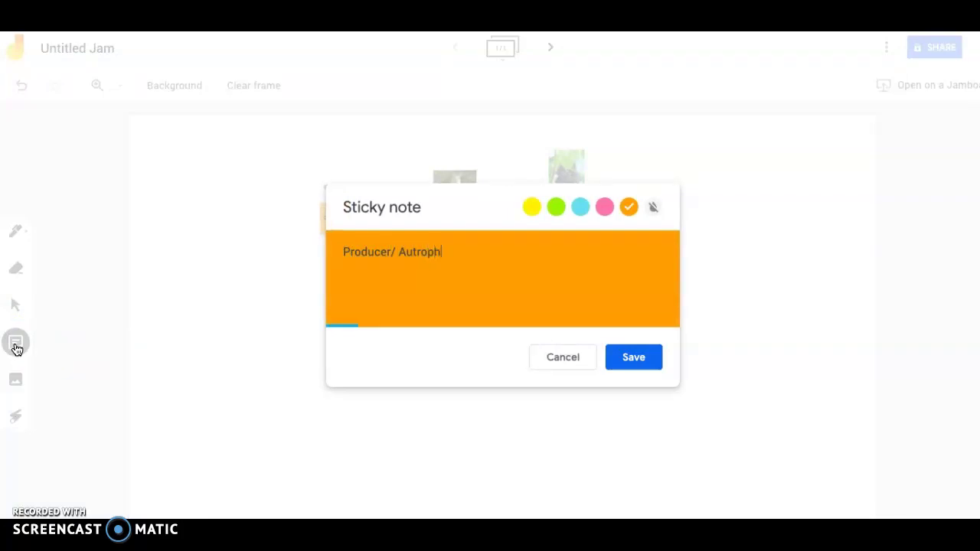
click(416, 354)
click(416, 250)
text(to)
click(629, 357)
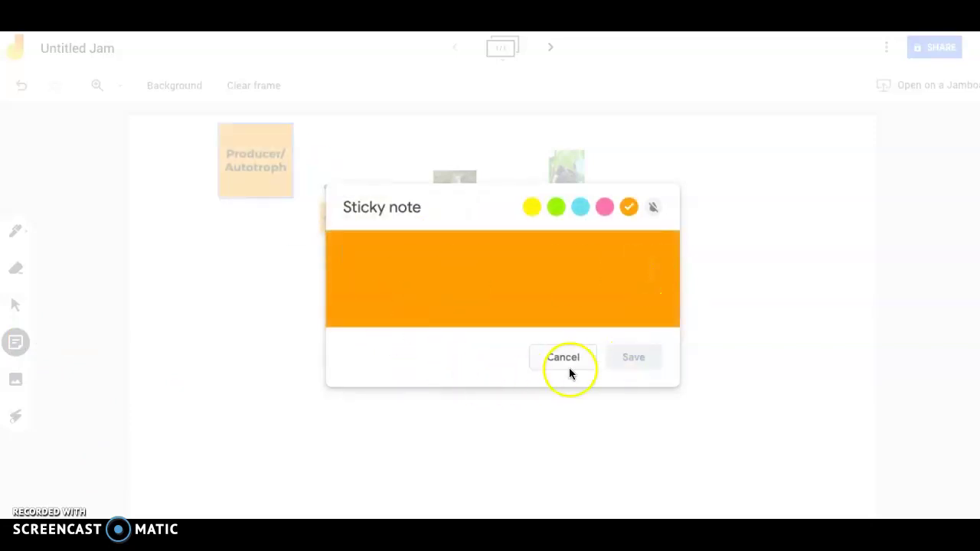
drag(291, 196, 568, 227)
Extend the Herbivore and Carnivore notes to read '/ Consumer/ Heterotroph'
double_click(448, 235)
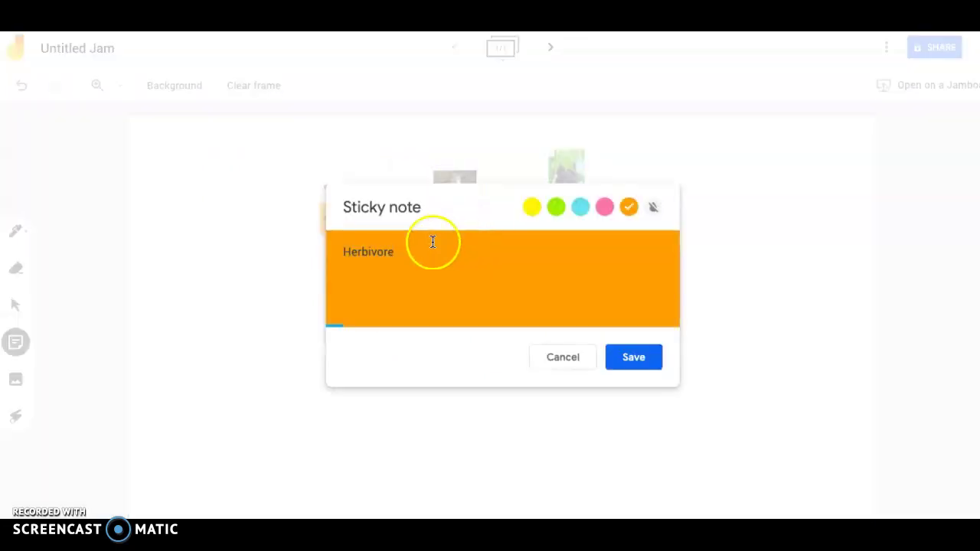
text(/ Consumer/ Heterotroph)
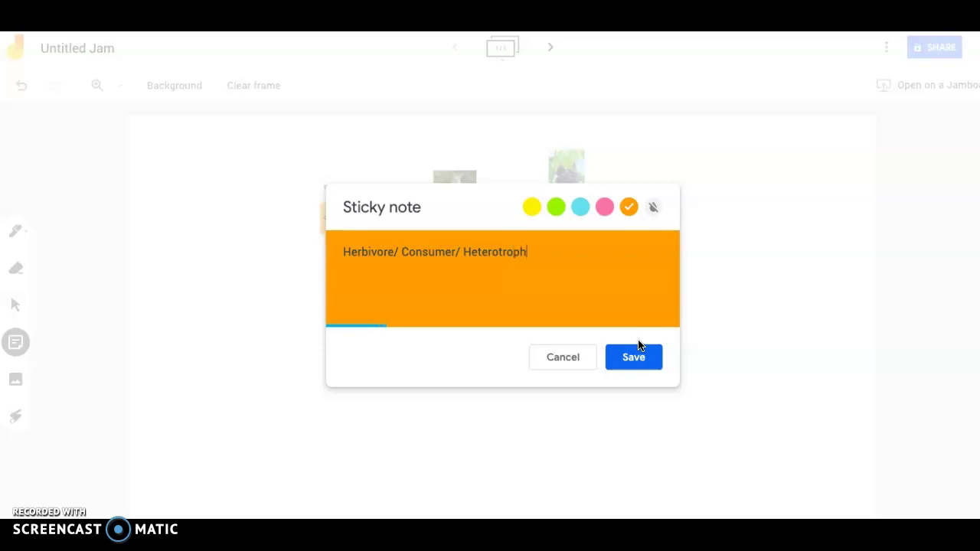
click(634, 357)
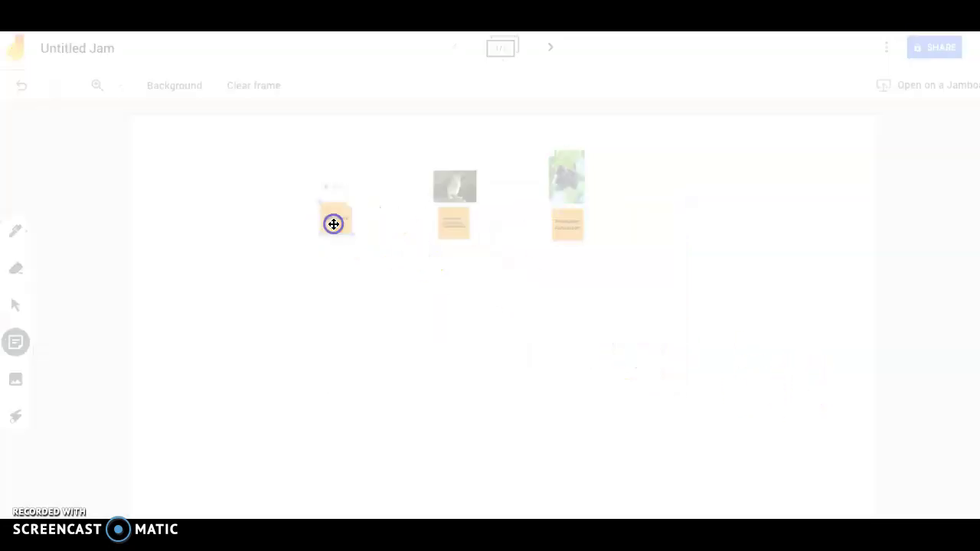
double_click(333, 224)
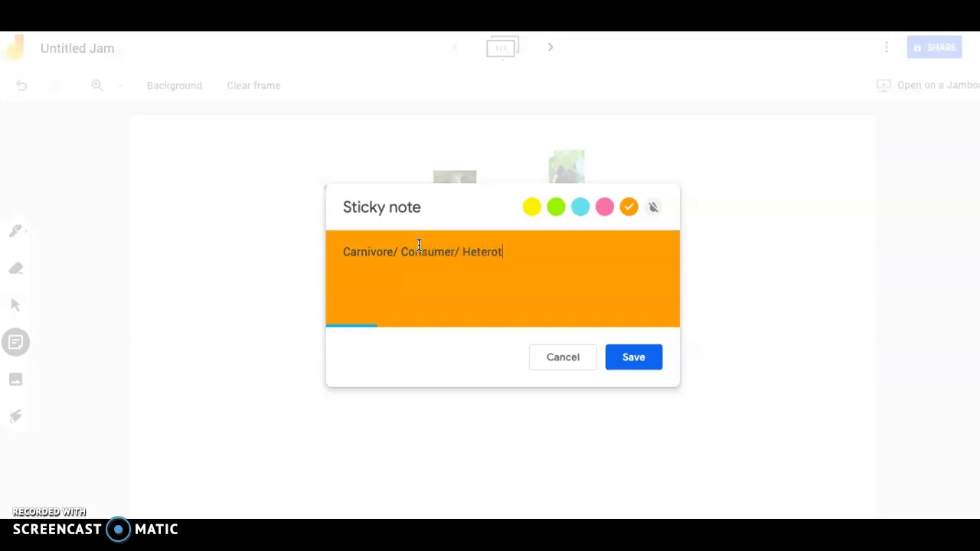
text(h)
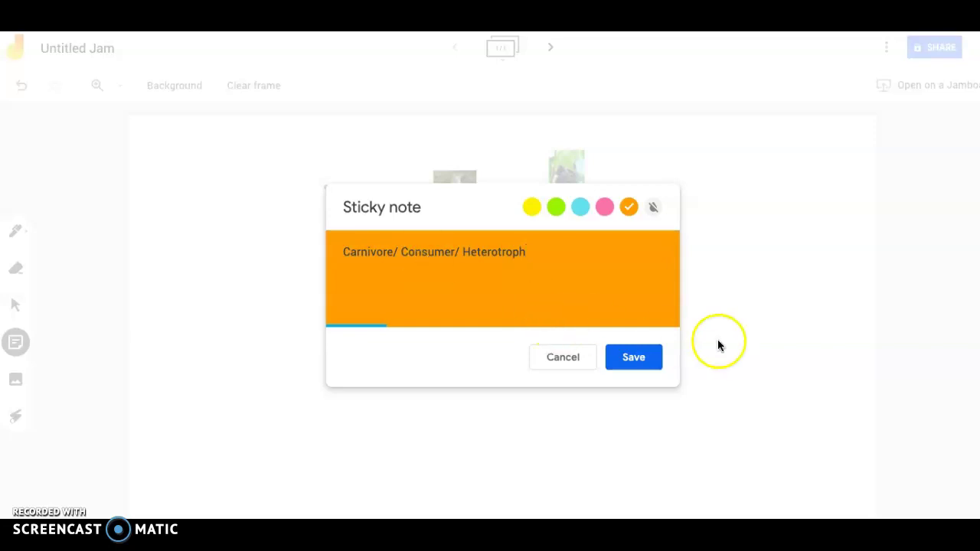
click(646, 358)
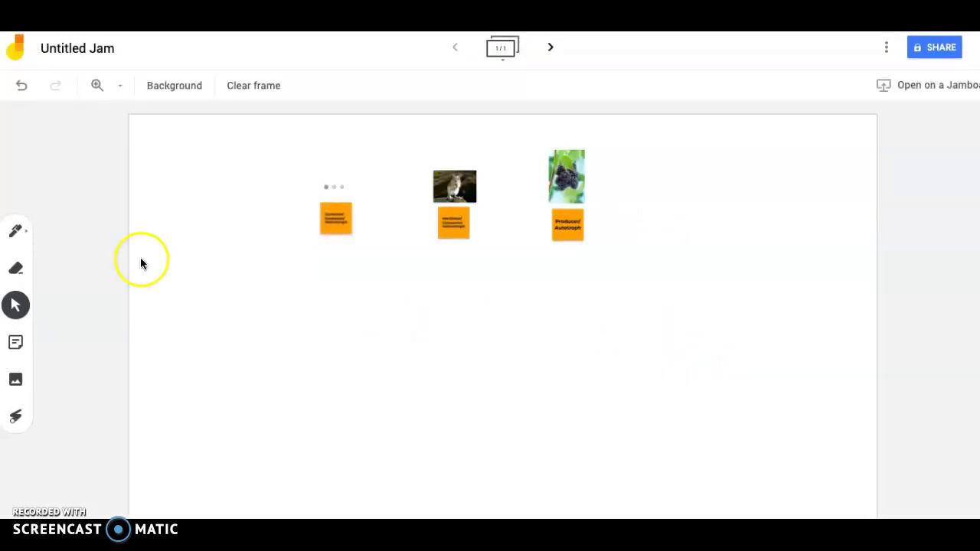
Draw a highlighter arrow from the blackberry to the mouse
click(14, 232)
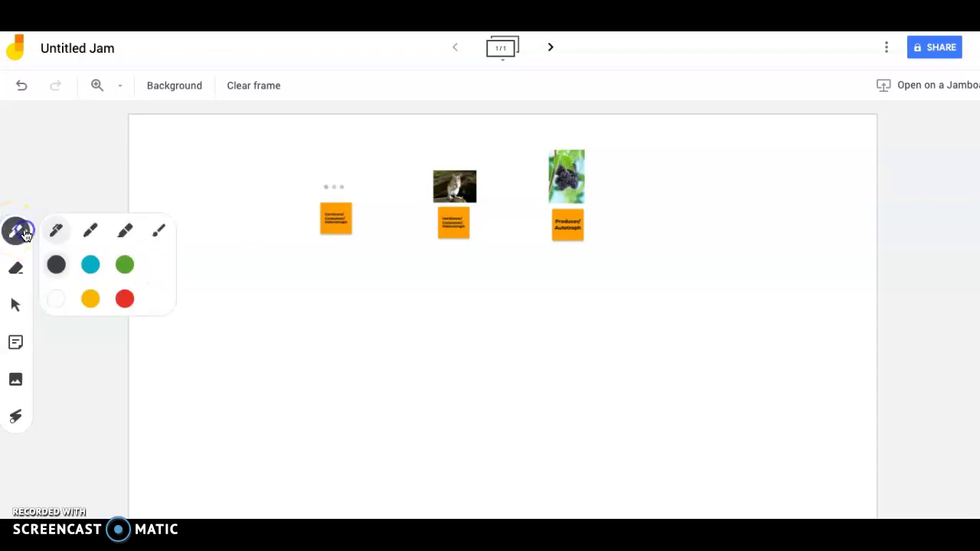
click(127, 232)
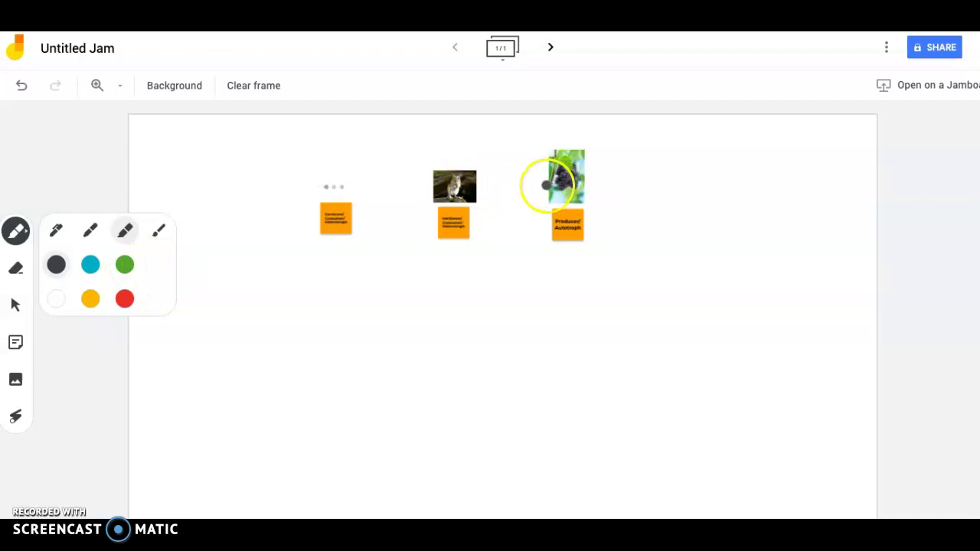
click(546, 185)
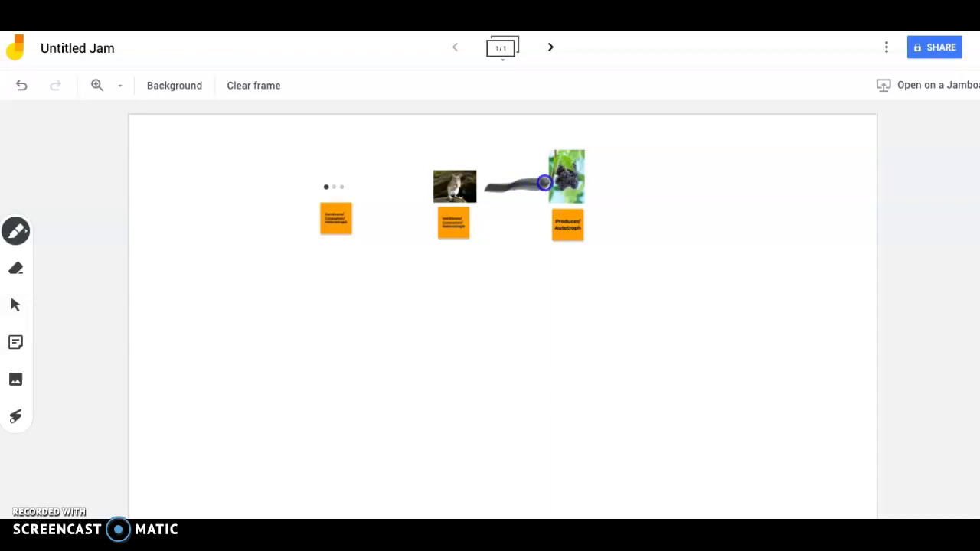
drag(543, 182, 488, 196)
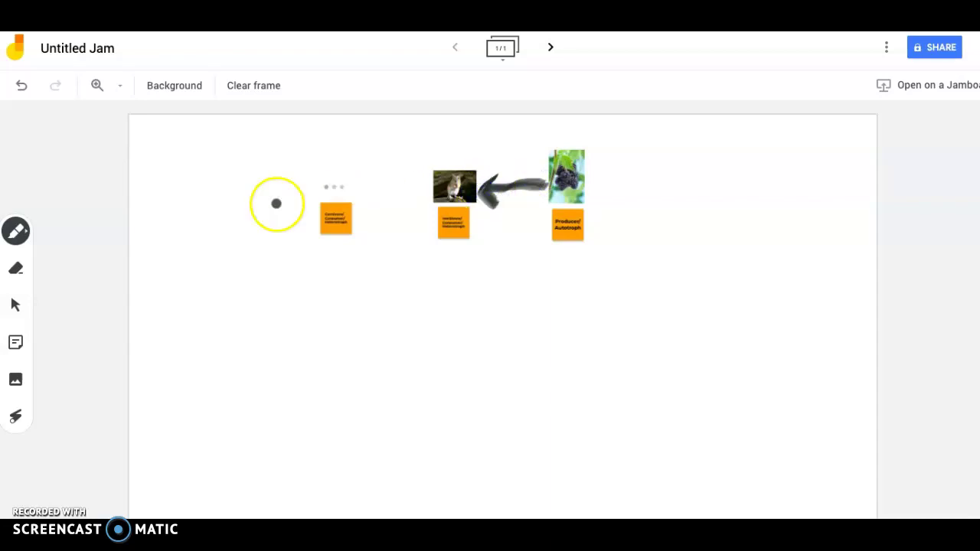
Draw a blue marker arrow from the mouse toward the Carnivore note
click(16, 232)
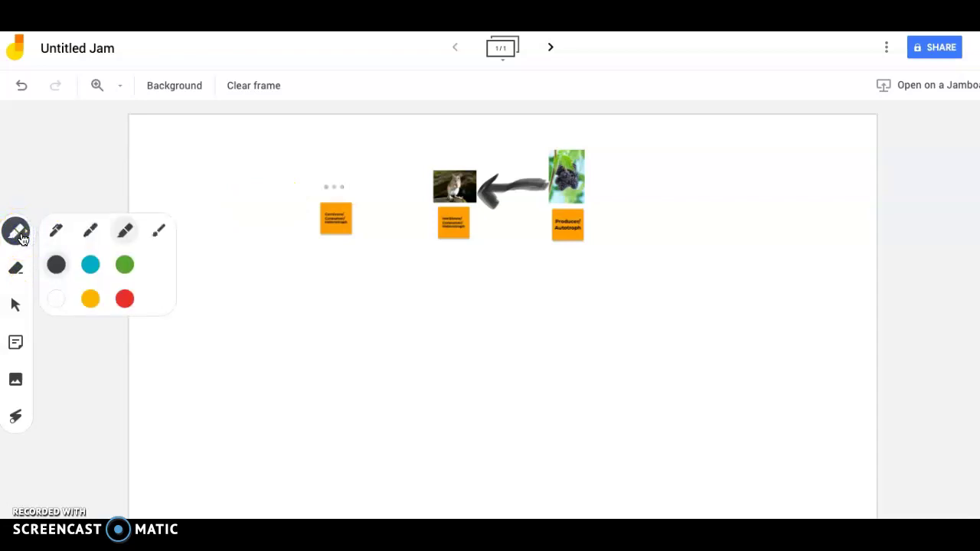
click(57, 263)
click(147, 247)
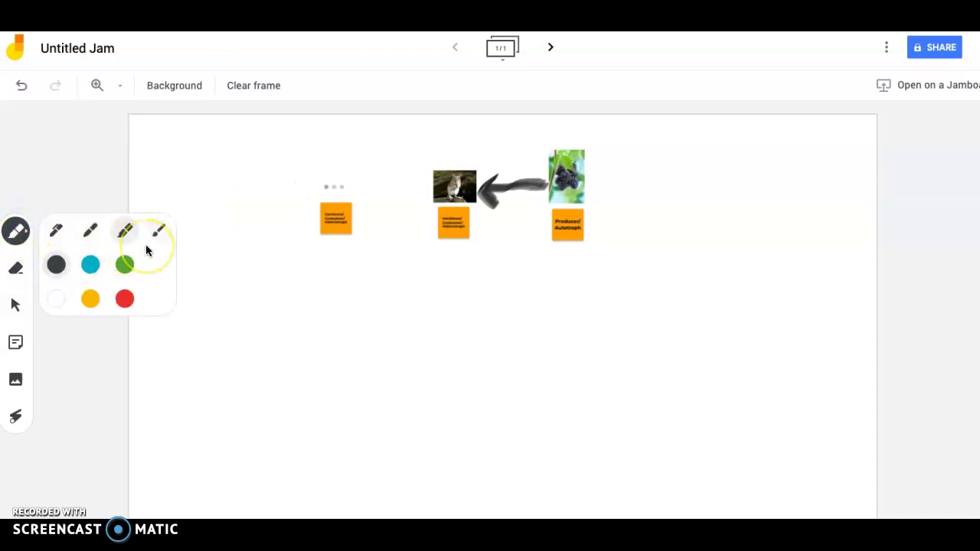
click(90, 229)
click(91, 264)
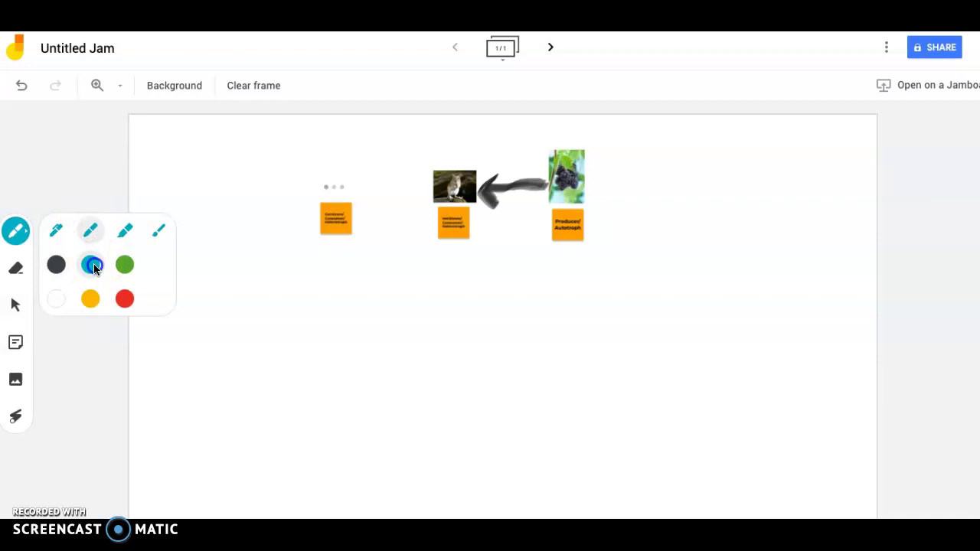
mouse_move(429, 189)
mouse_down()
mouse_move(360, 193)
mouse_move(371, 191)
mouse_move(372, 200)
mouse_up()
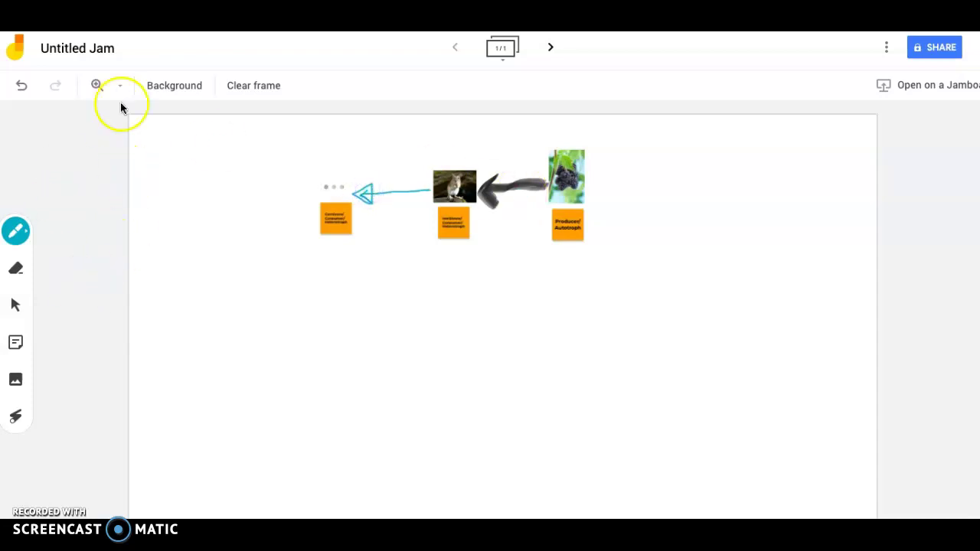
Search Google Images for 'Sun' and choose the first result
click(11, 388)
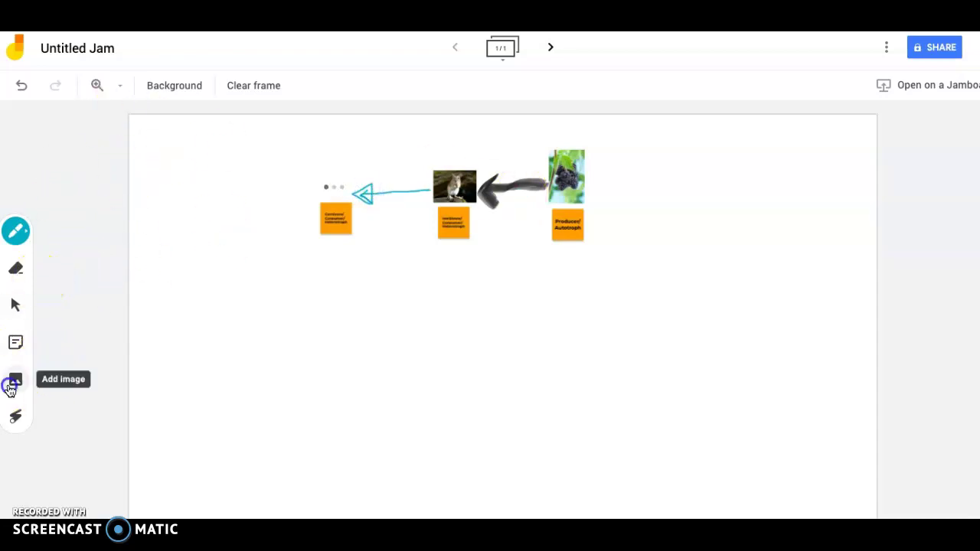
click(289, 163)
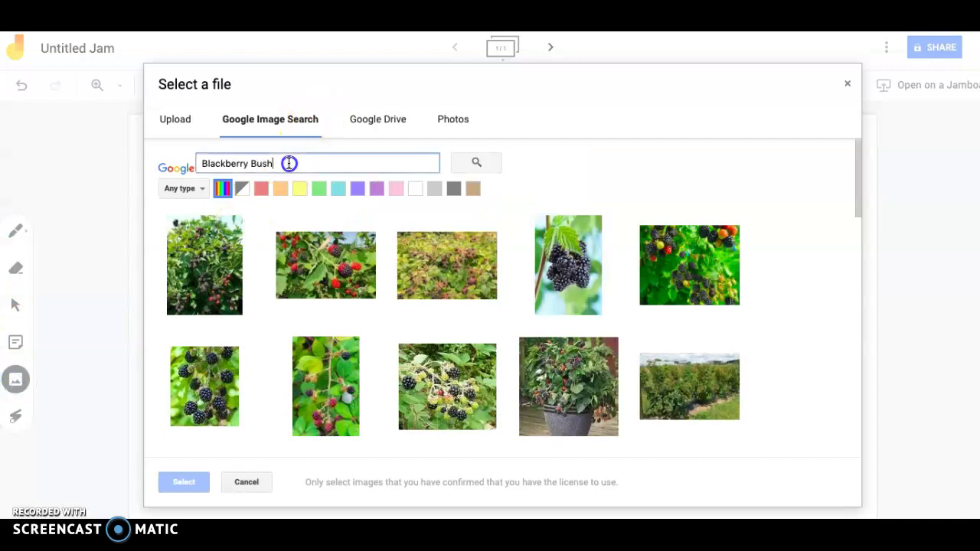
drag(288, 163, 125, 130)
text(Sun)
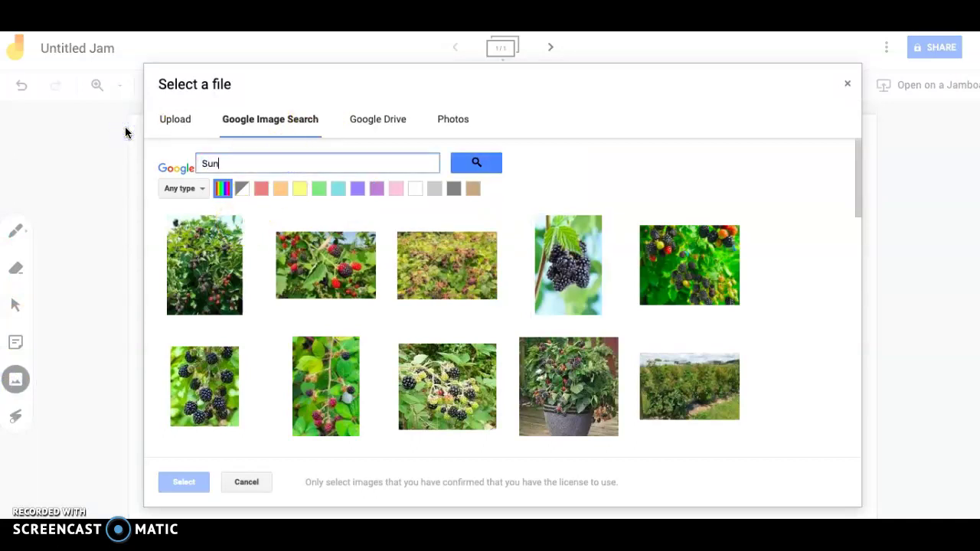
key(Return)
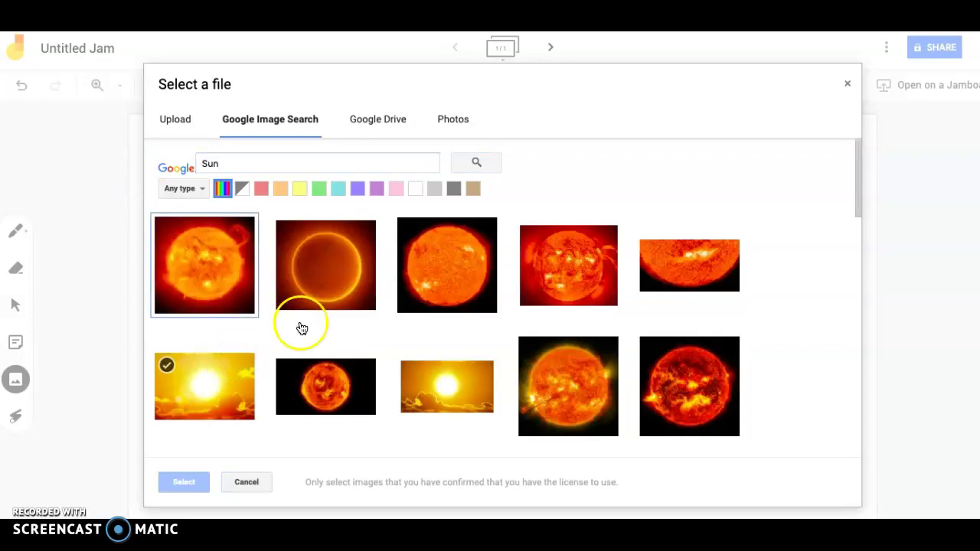
click(230, 269)
Insert the sun image, shrink it and move it to the board's upper right
click(183, 482)
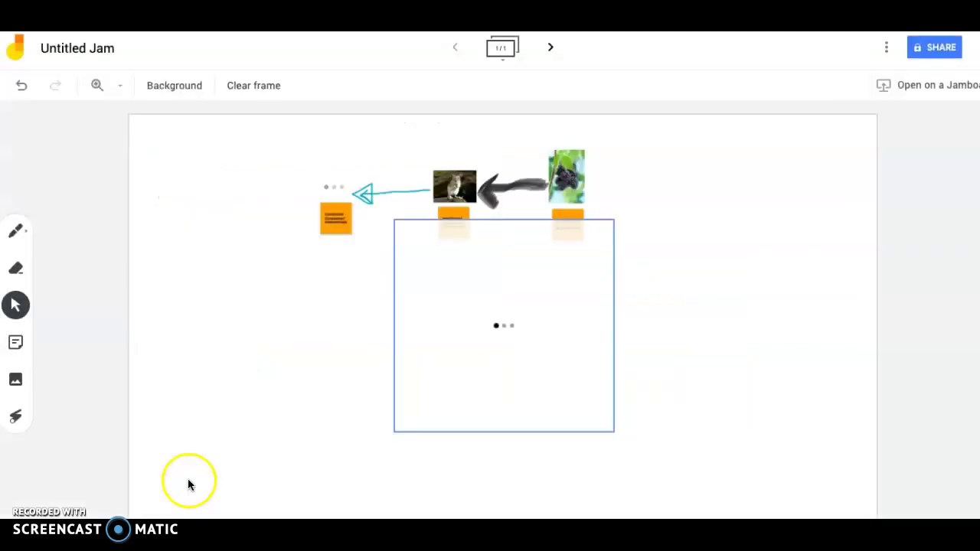
drag(613, 432, 495, 297)
drag(456, 271, 779, 198)
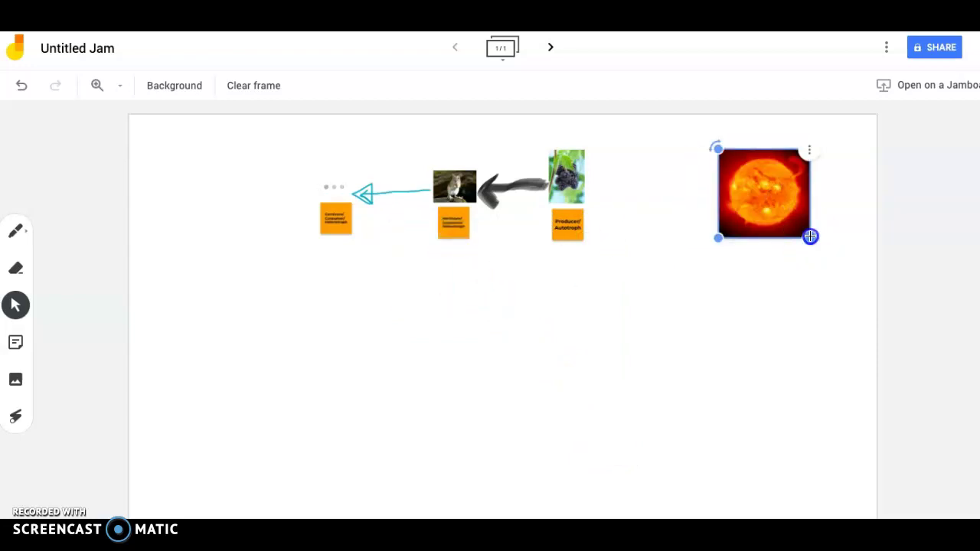
drag(809, 235, 782, 199)
click(192, 243)
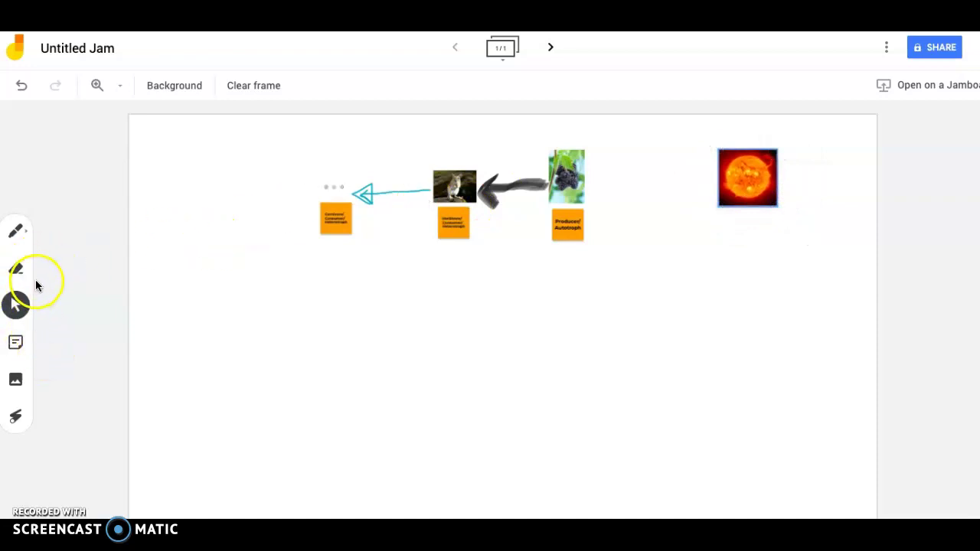
Draw a thick orange marker arrow from the sun leftward to the blackberry image
click(15, 232)
click(17, 231)
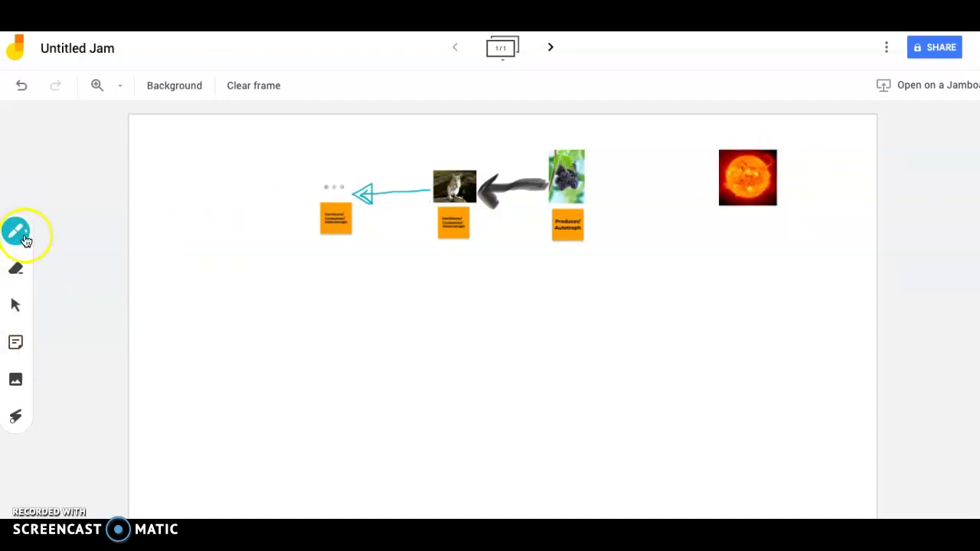
click(127, 232)
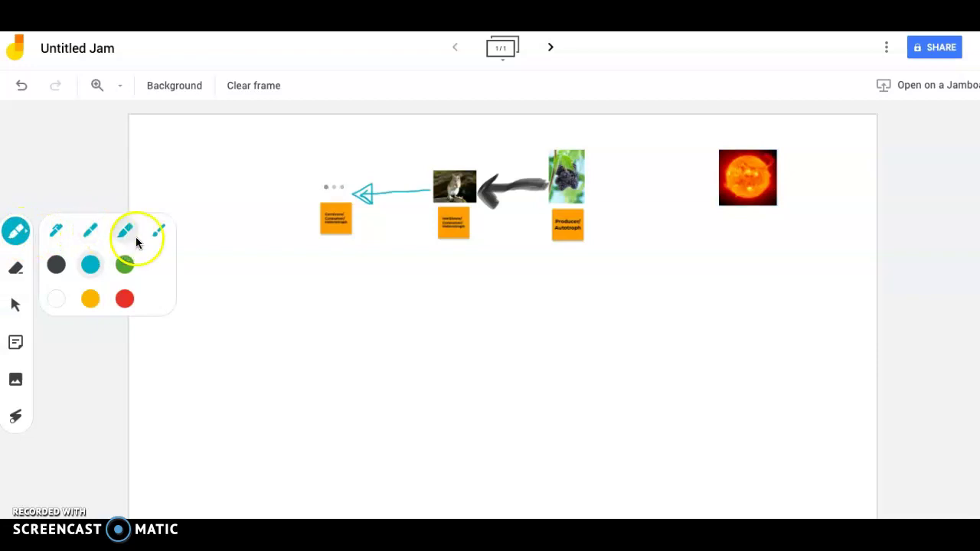
click(90, 299)
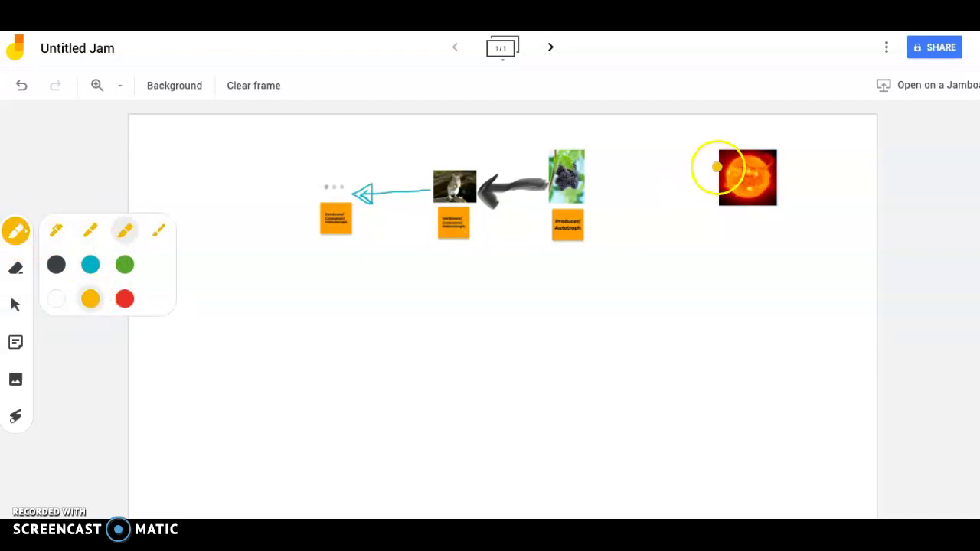
mouse_move(712, 177)
mouse_down()
mouse_move(623, 182)
mouse_move(712, 182)
mouse_move(625, 190)
mouse_move(650, 171)
mouse_move(616, 184)
mouse_move(635, 147)
mouse_move(606, 198)
mouse_move(625, 227)
mouse_move(635, 199)
mouse_move(607, 196)
mouse_move(635, 193)
mouse_move(614, 175)
mouse_move(597, 190)
mouse_up()
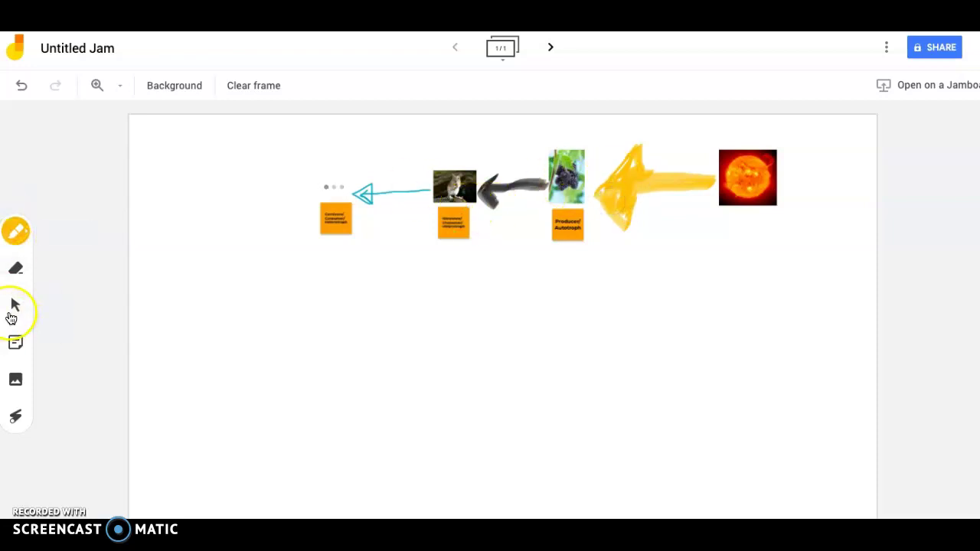
Delete the empty image placeholder above the left sticky note
click(14, 305)
click(354, 167)
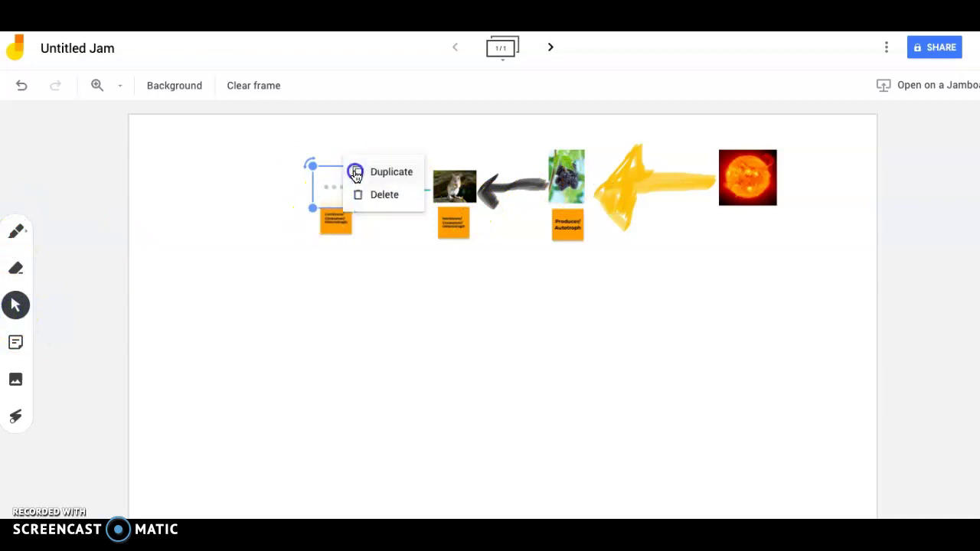
click(365, 196)
Search the image picker for 'Barn owl' instead of the old sun terms
click(15, 379)
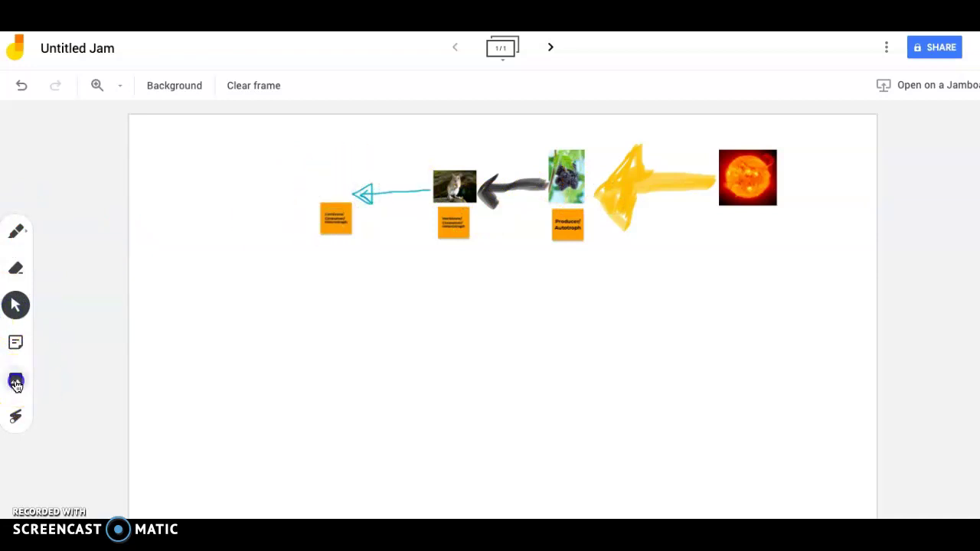
double_click(191, 162)
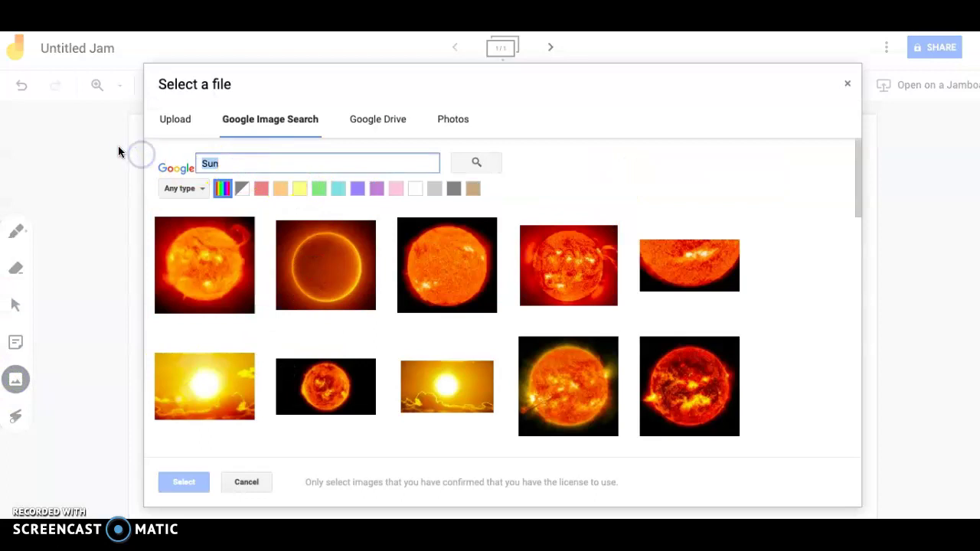
text(Barn owl)
key(Return)
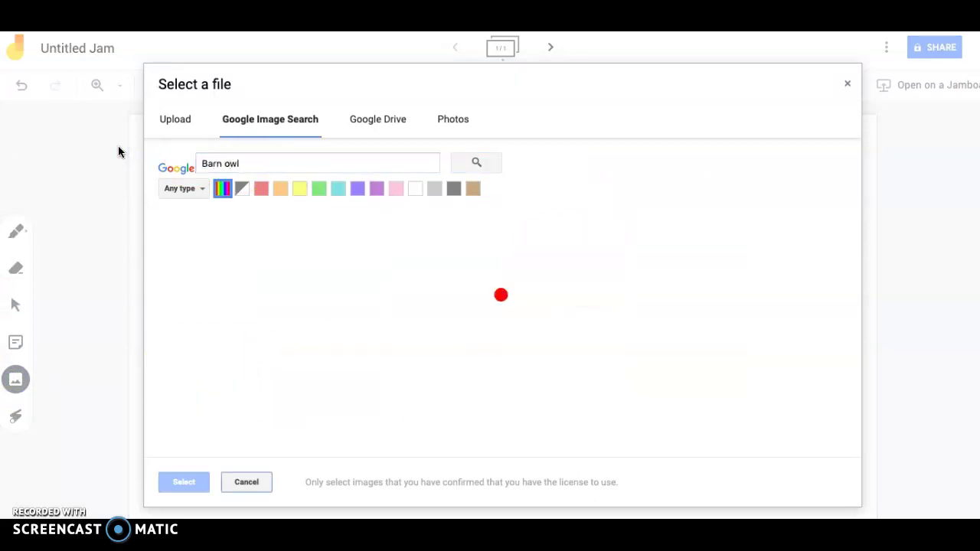
Insert the third barn owl result, shrink it, and place it at the blue arrow's tip
click(461, 294)
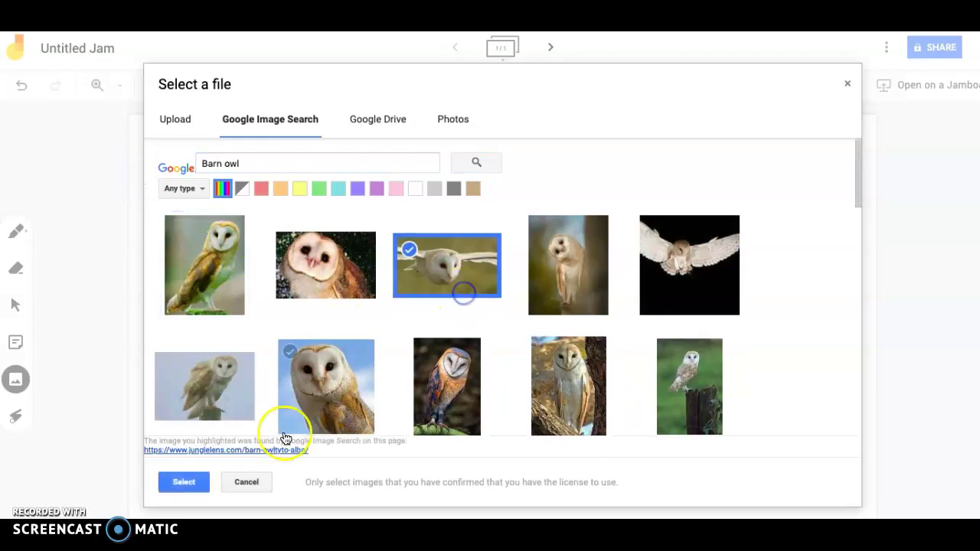
click(182, 482)
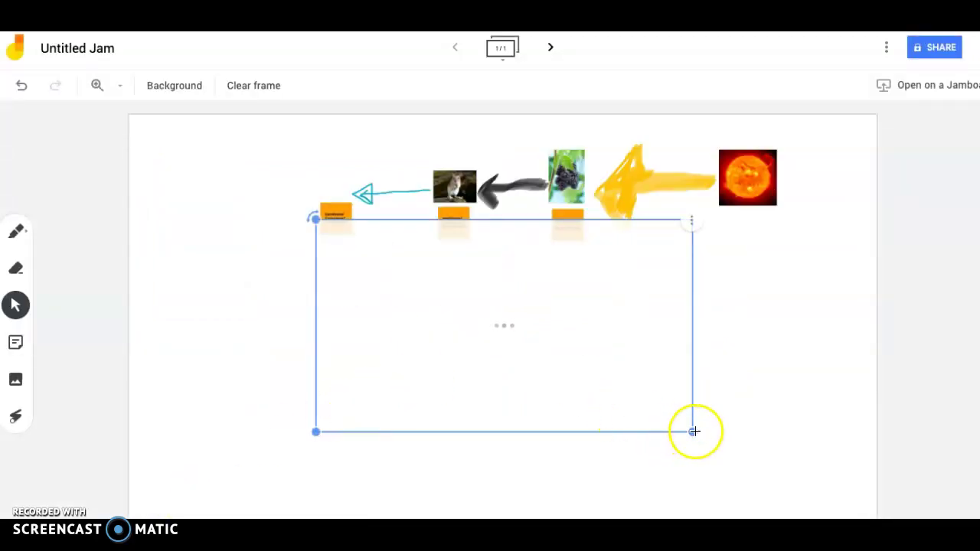
drag(694, 431, 380, 280)
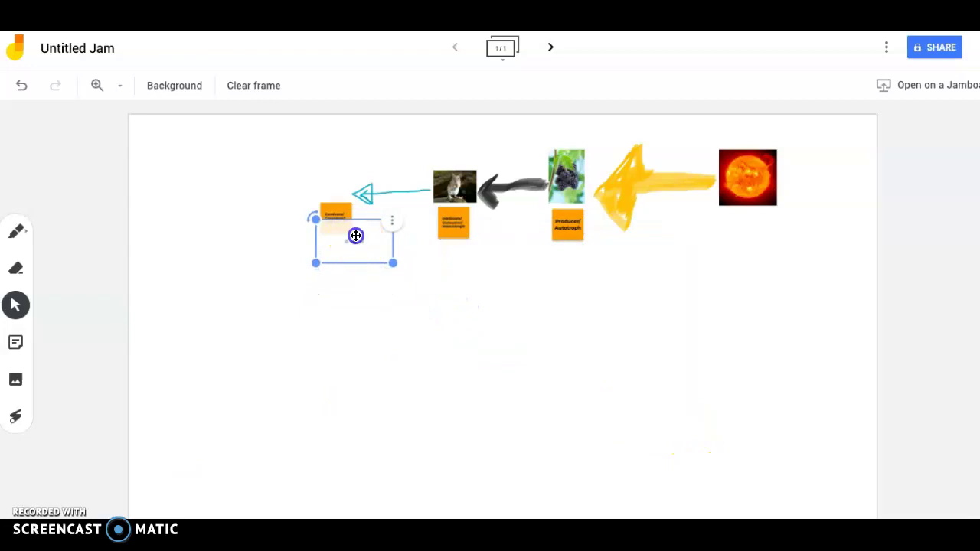
drag(355, 235, 318, 173)
Centre the Carnivore sticky note beneath the owl picture
click(324, 208)
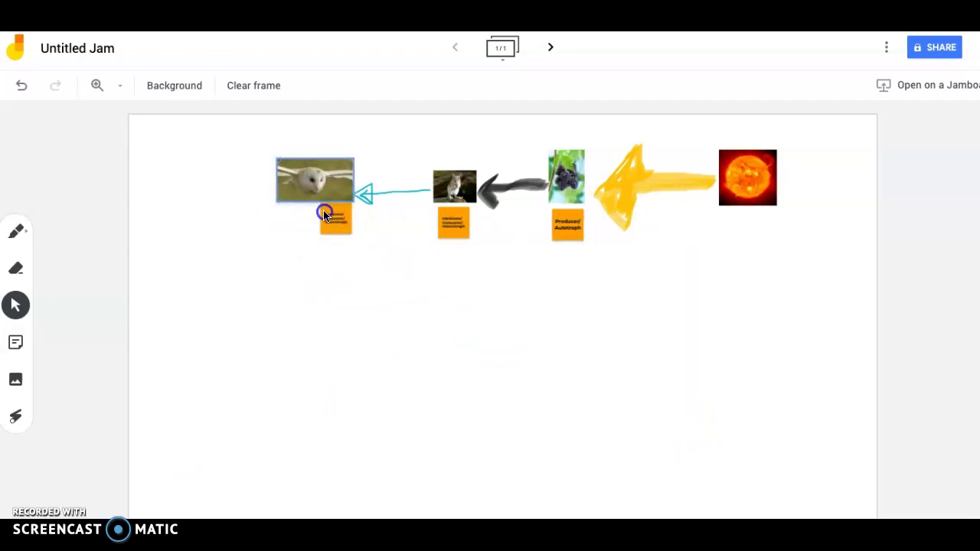
drag(324, 214, 300, 211)
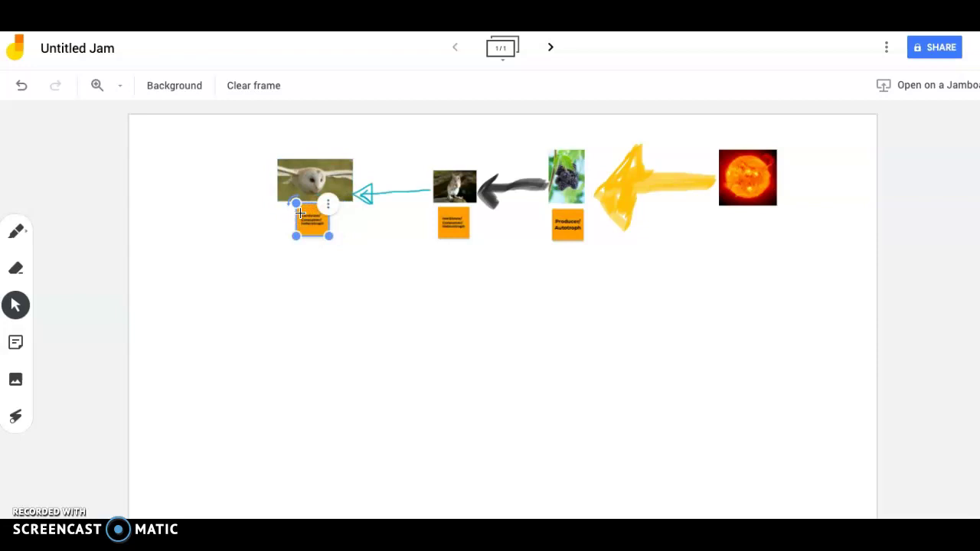
click(357, 212)
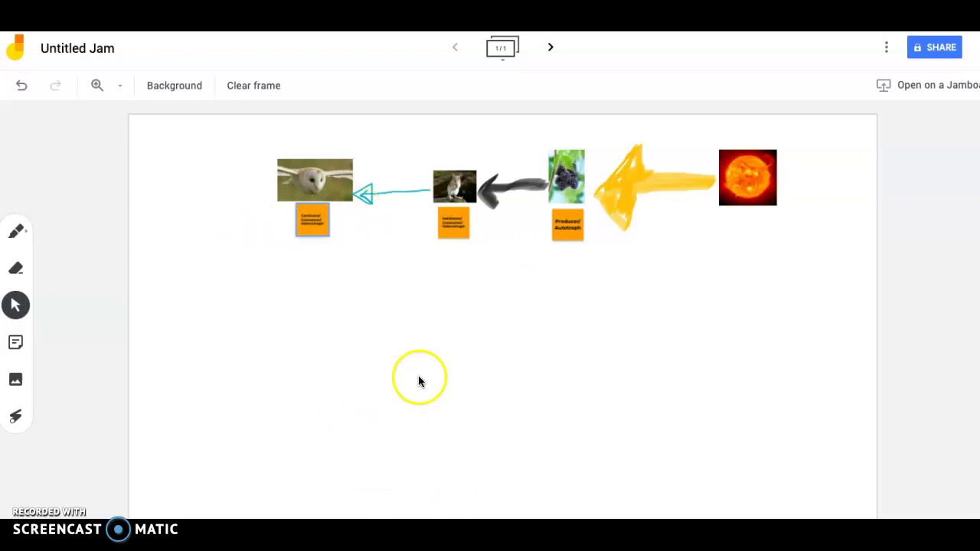
Deselect the owl's sticky note, leaving the finished food chain for the assignment document
click(312, 220)
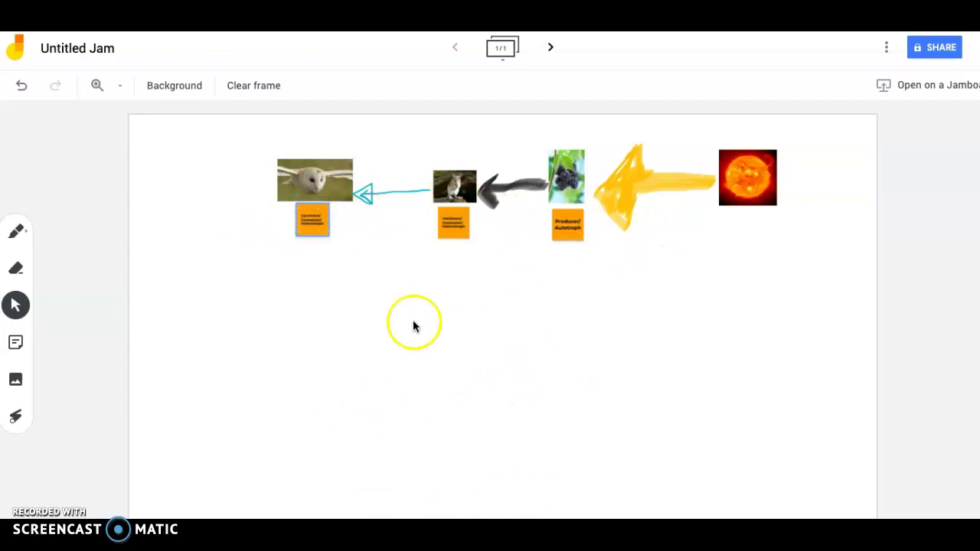
click(416, 359)
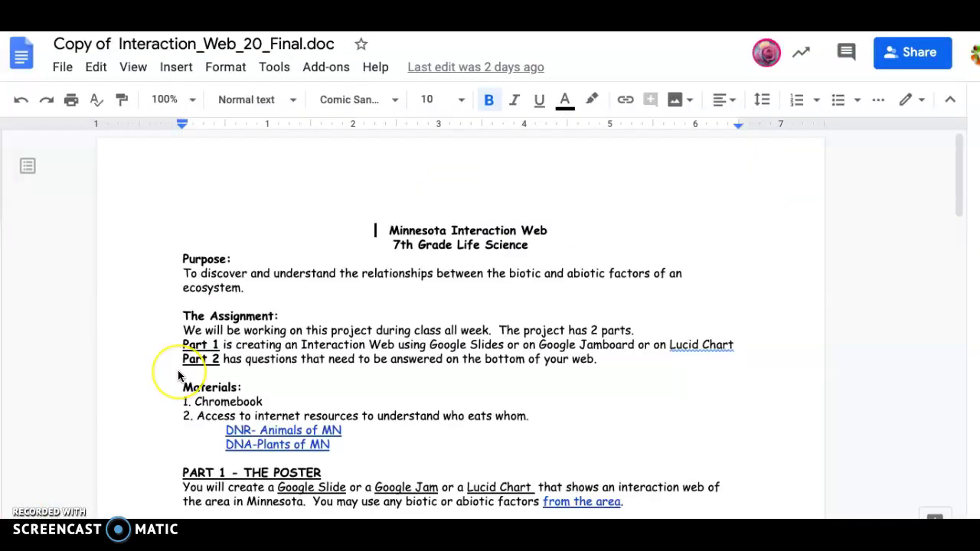
scroll(177, 375, down, 2)
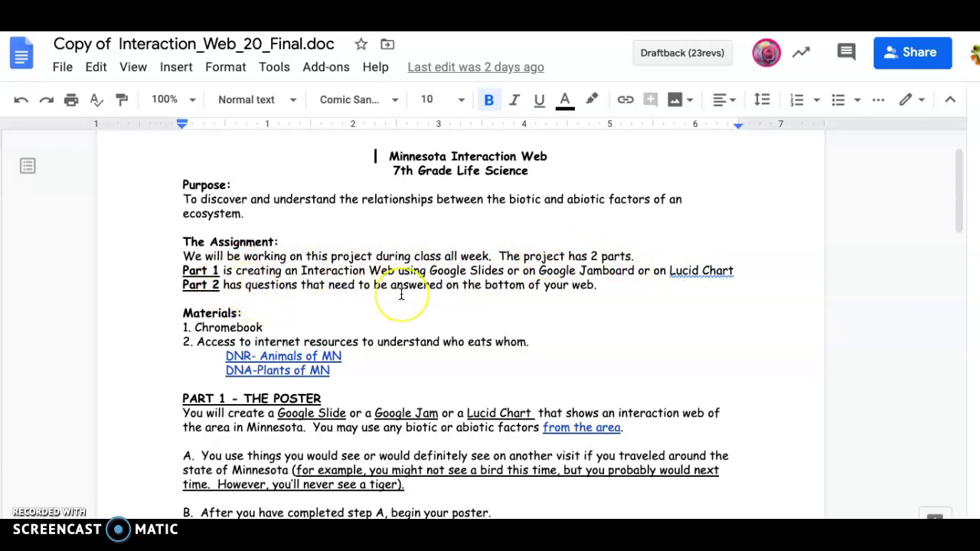
Highlight the requirements for 10 biotic things and 2 labelled ABIOTIC factors
scroll(383, 295, down, 6)
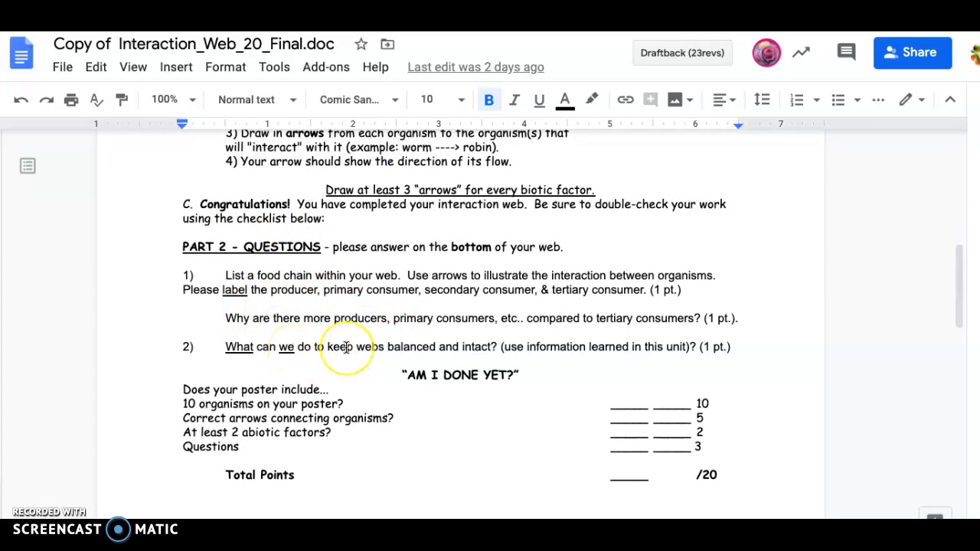
scroll(360, 287, up, 2)
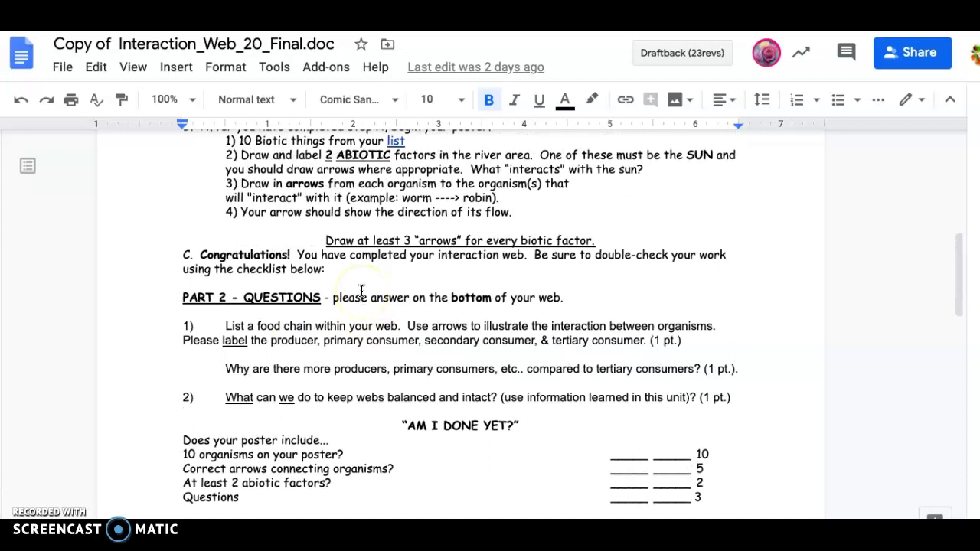
scroll(362, 291, up, 2)
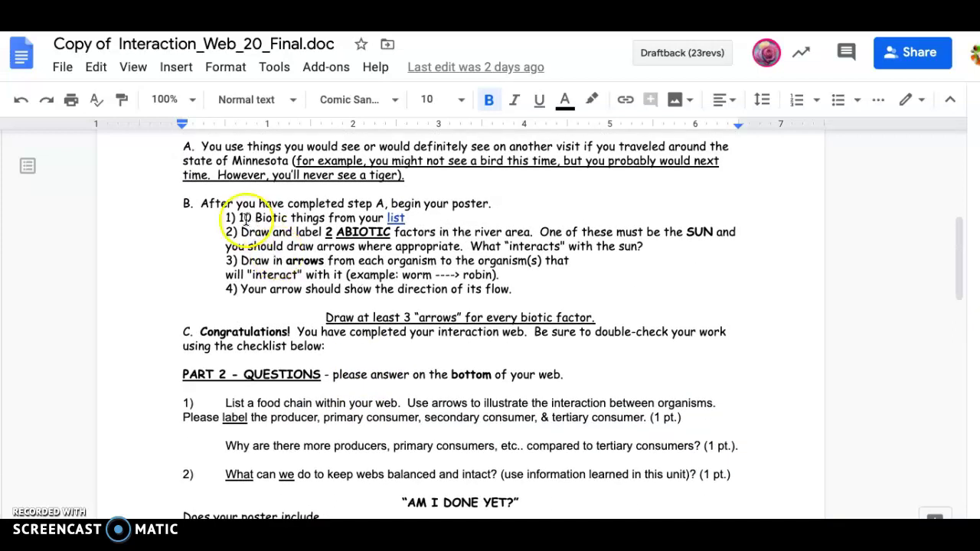
drag(239, 218, 356, 218)
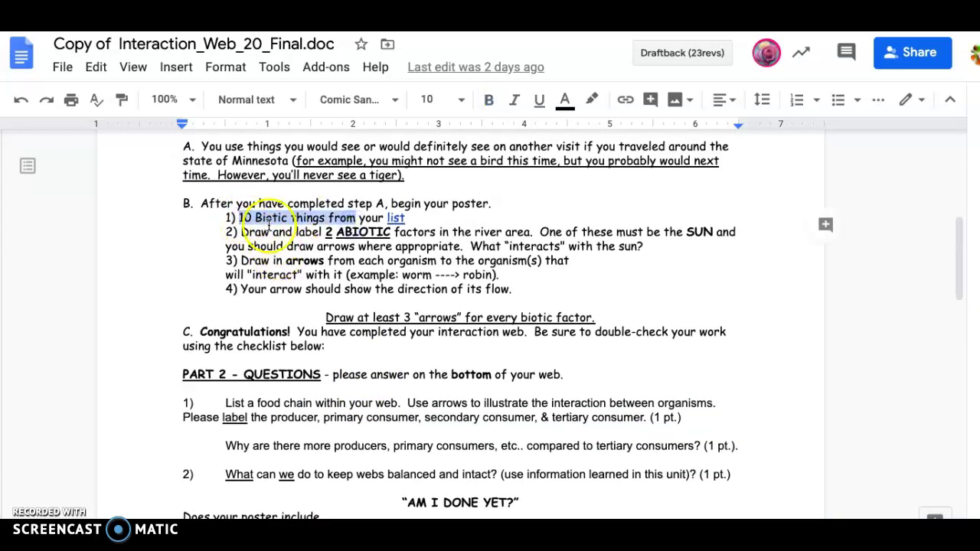
drag(238, 232, 373, 232)
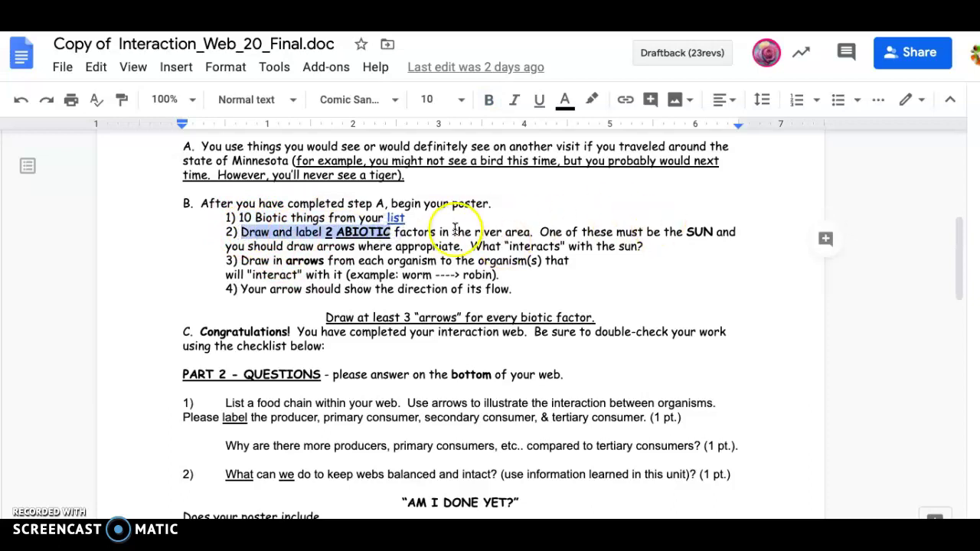
Scroll through the assignment back up to the Materials list with the DNR links
scroll(337, 271, down, 1)
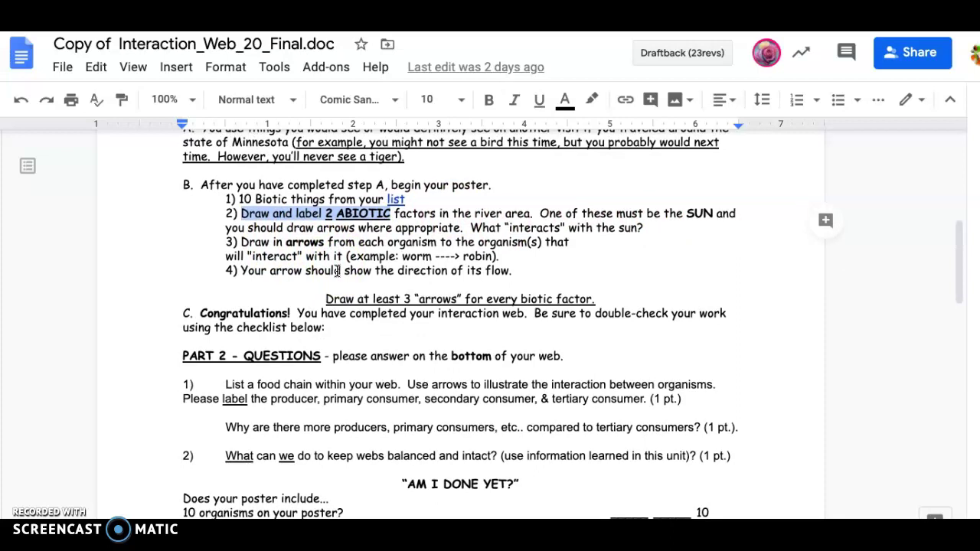
scroll(336, 271, down, 1)
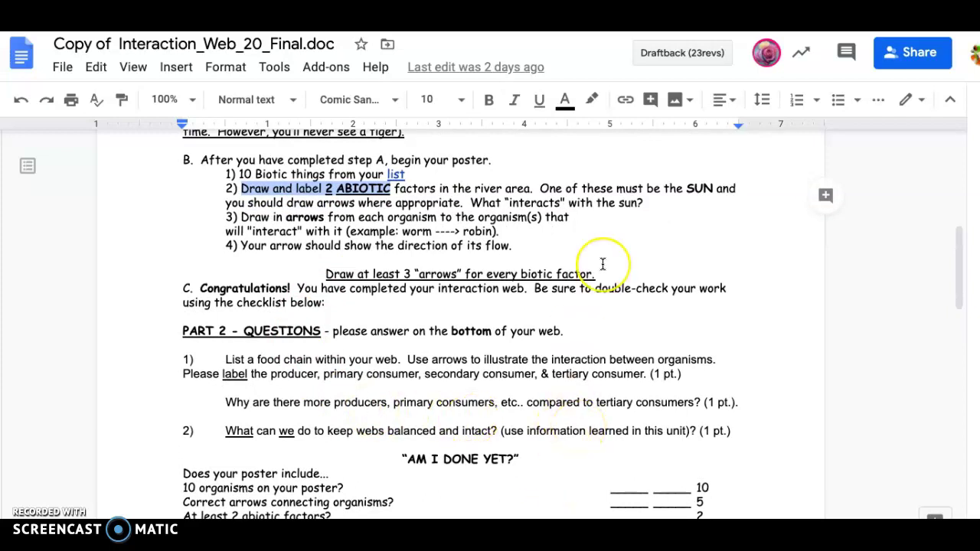
scroll(604, 298, up, 3)
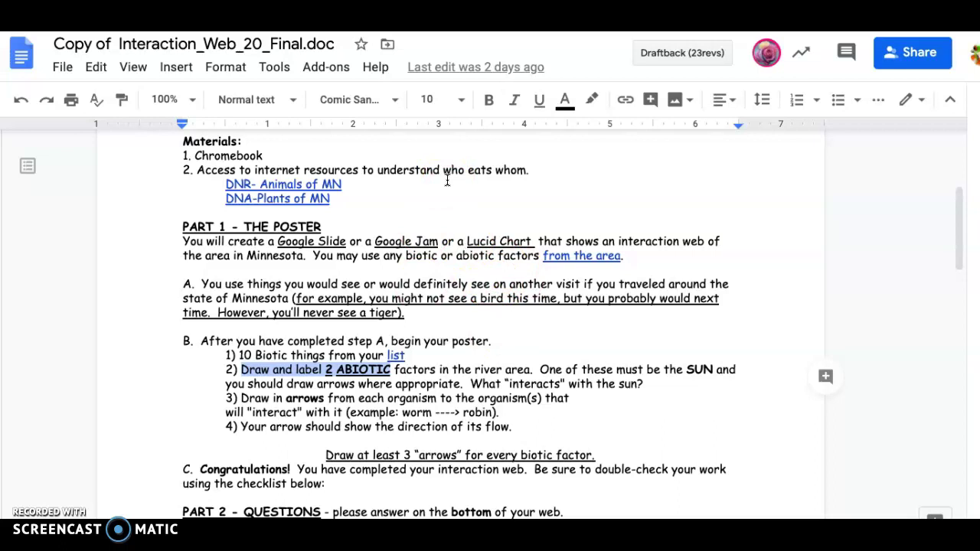
scroll(372, 203, up, 1)
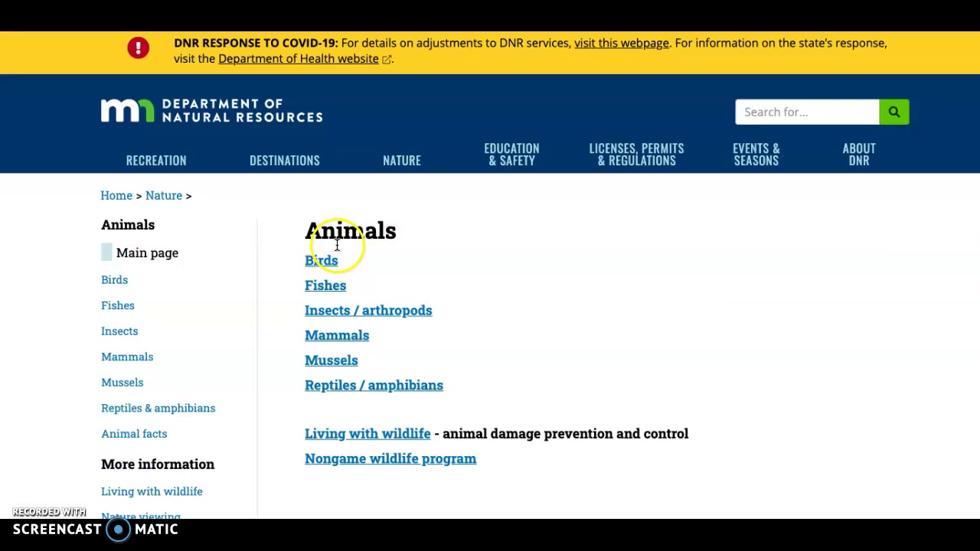
Open Mammals, then the Coyote page, and read its food and predators sections
click(347, 345)
scroll(346, 345, down, 1)
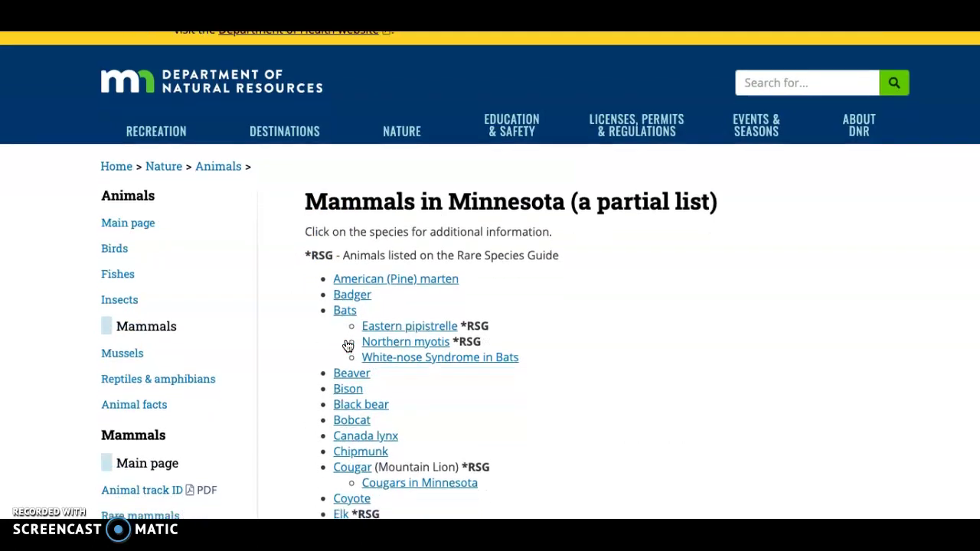
click(352, 456)
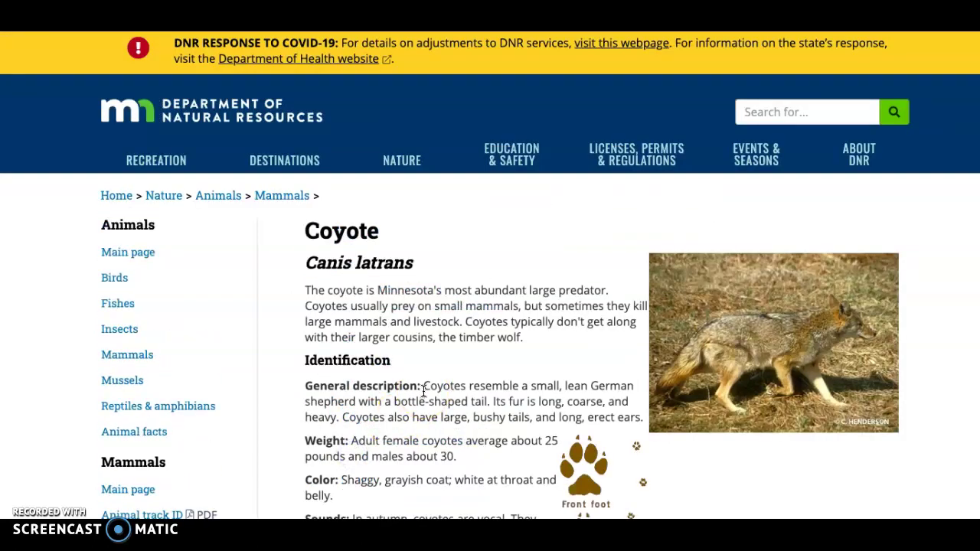
scroll(423, 390, down, 4)
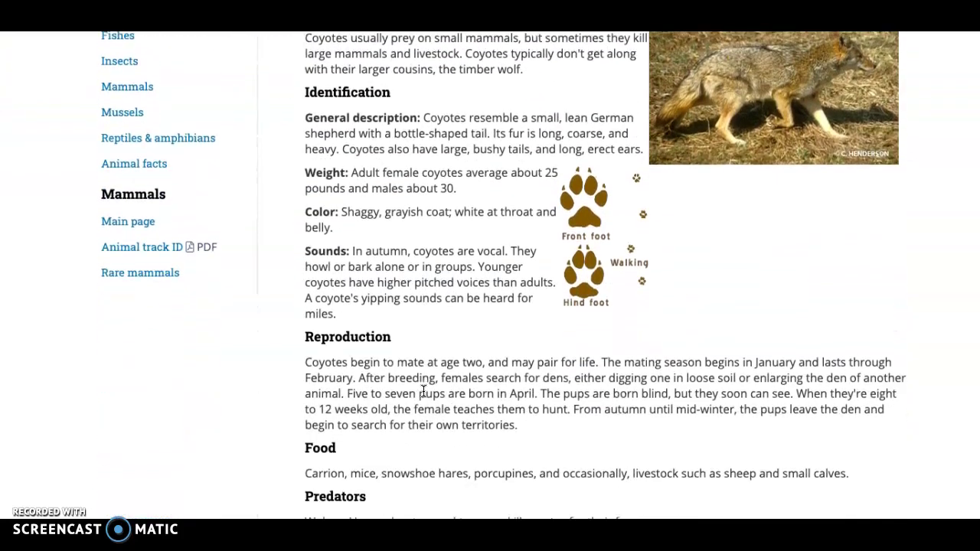
scroll(423, 391, down, 1)
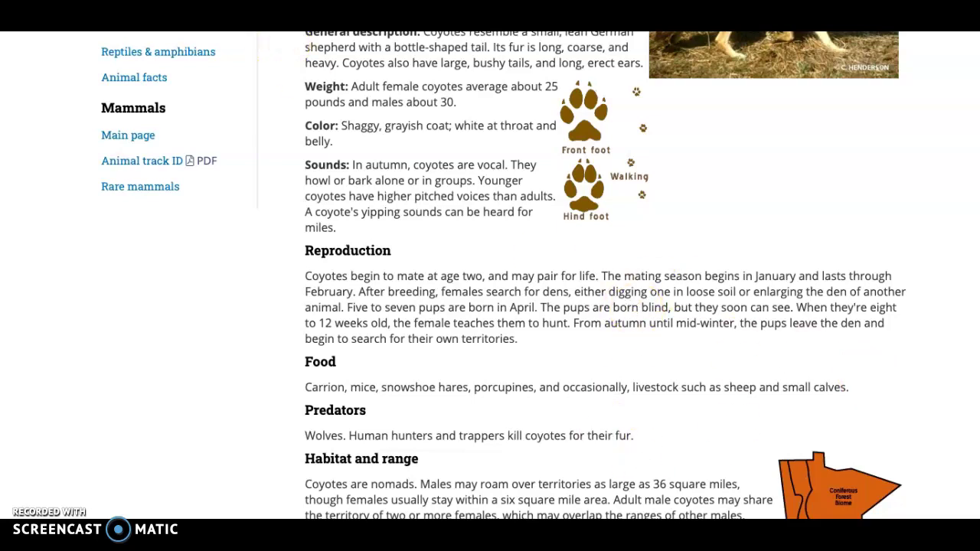
Go back to the Animals page and close the tab to return to the assignment
key(alt+Left)
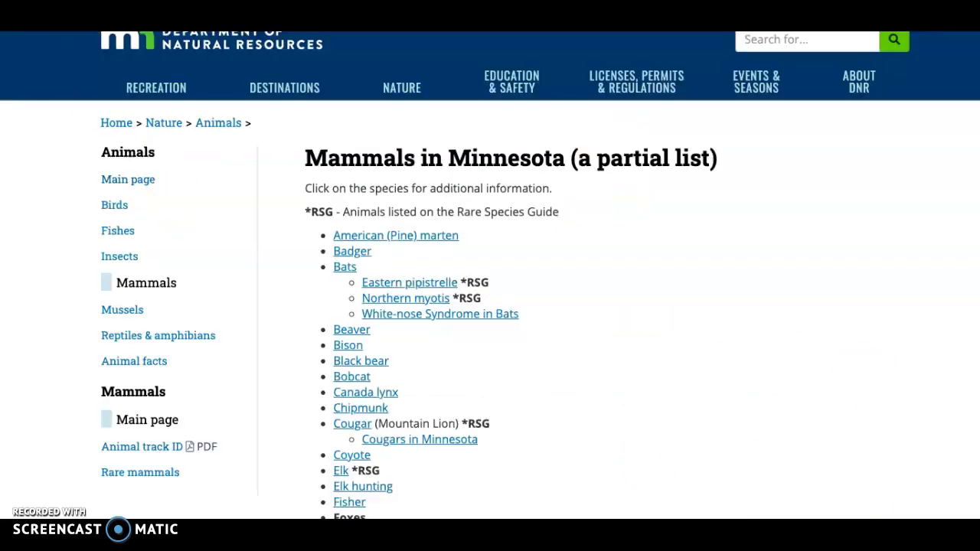
key(alt+Left)
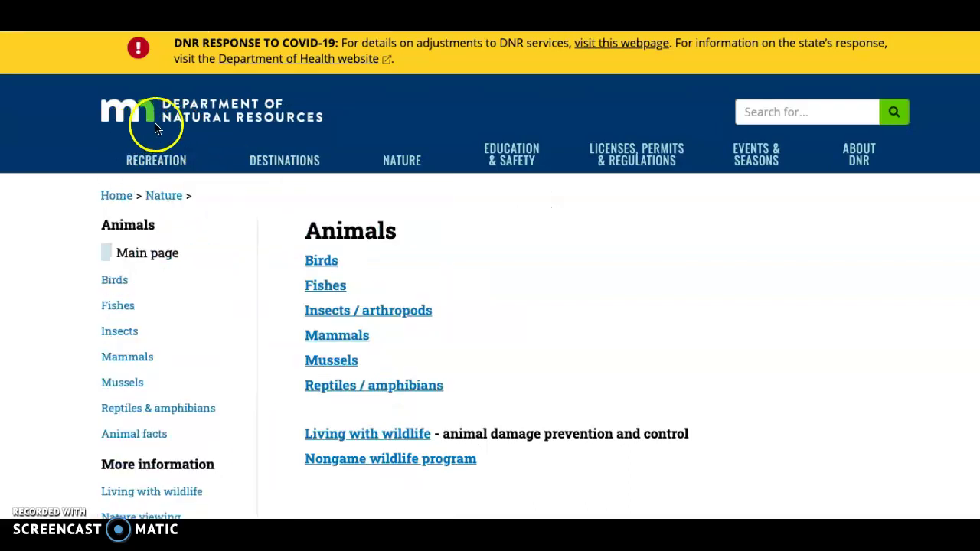
mouse_move(331, 199)
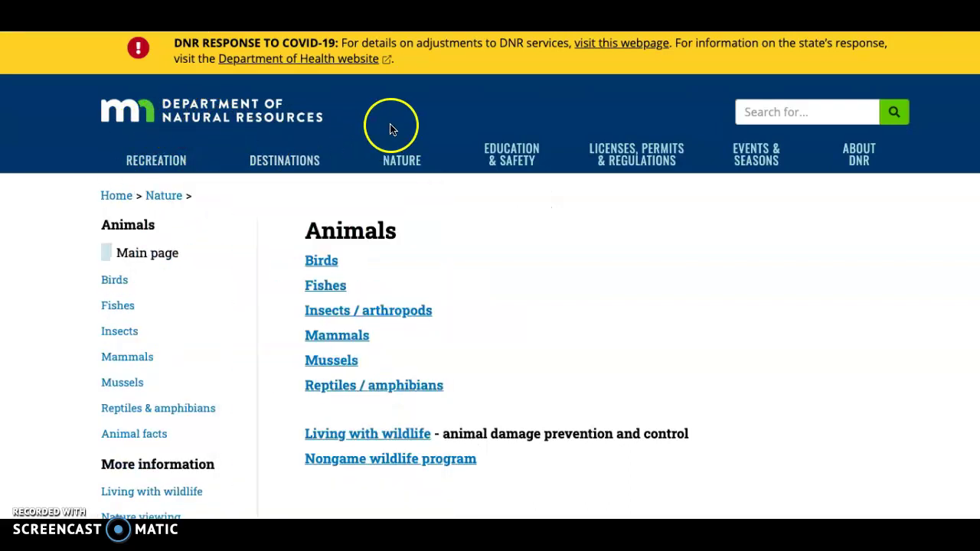
key(ctrl+w)
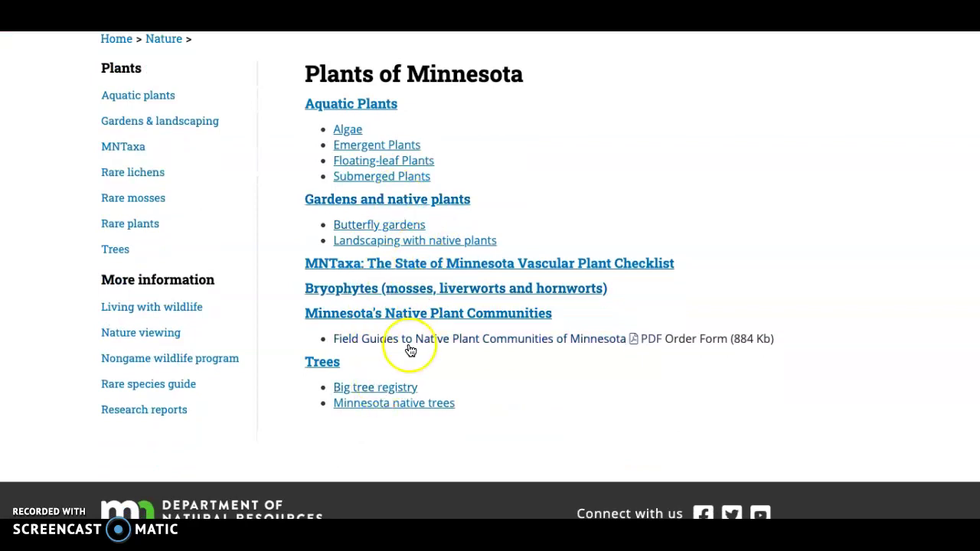
View the Big tree registry page, then return to Plants of Minnesota
click(356, 387)
scroll(506, 360, down, 1)
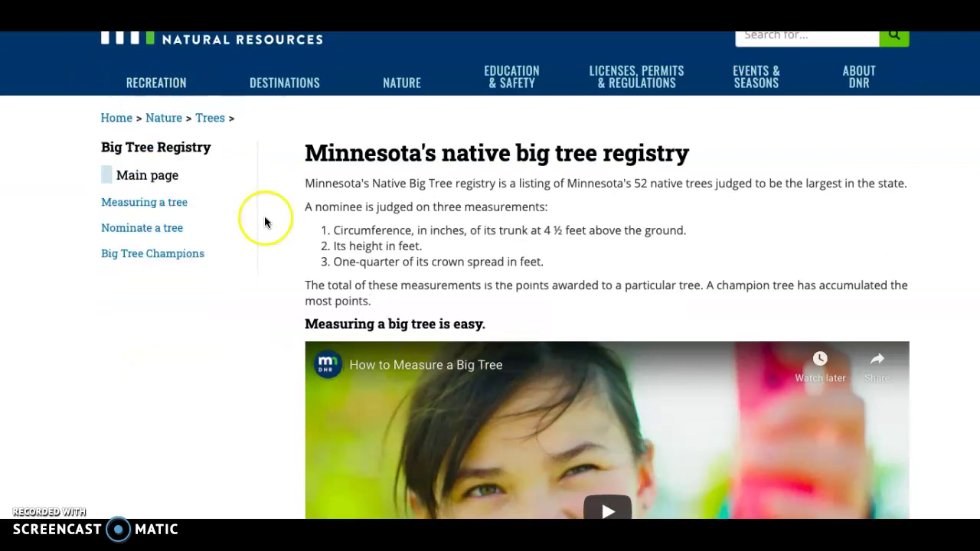
key(alt+Left)
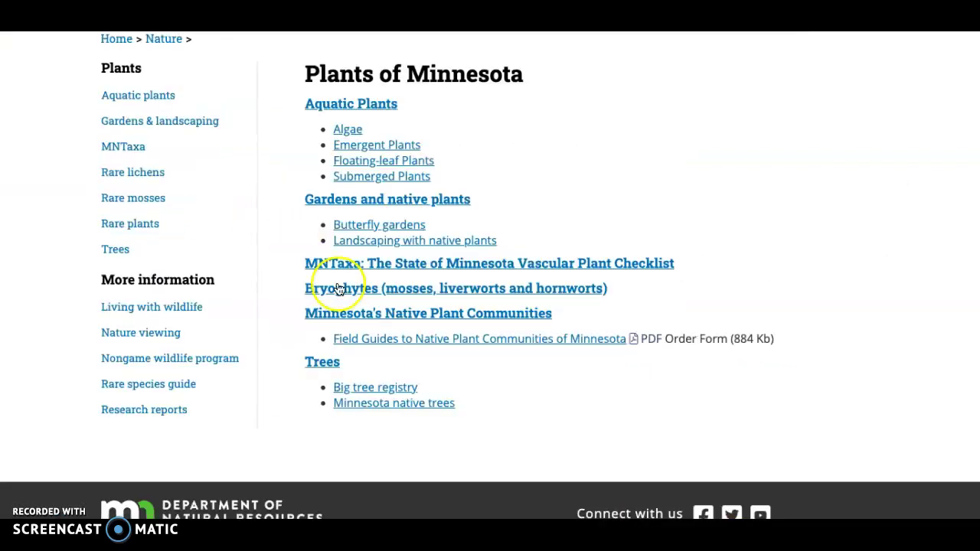
Browse the Minnesota native trees page and open the Native trees page
click(398, 409)
scroll(494, 393, down, 4)
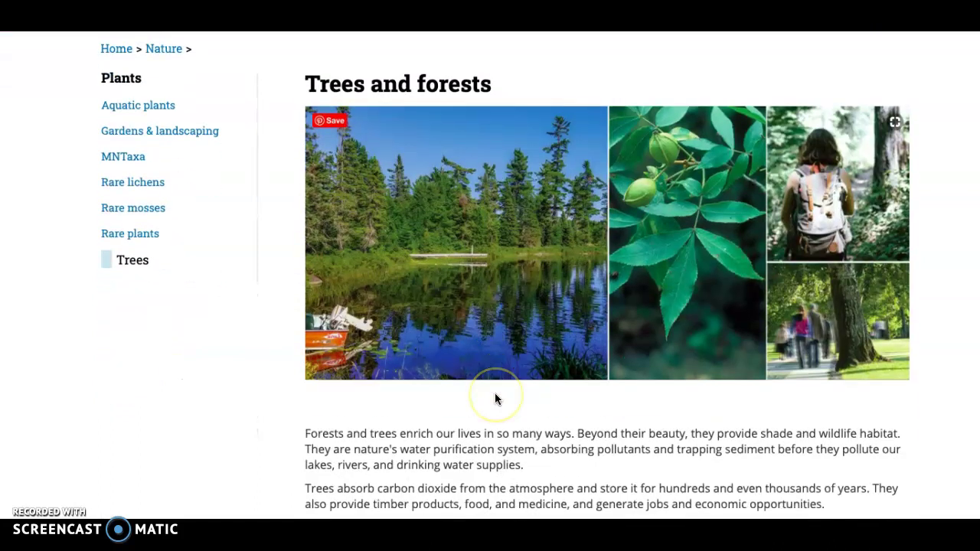
scroll(494, 398, down, 1)
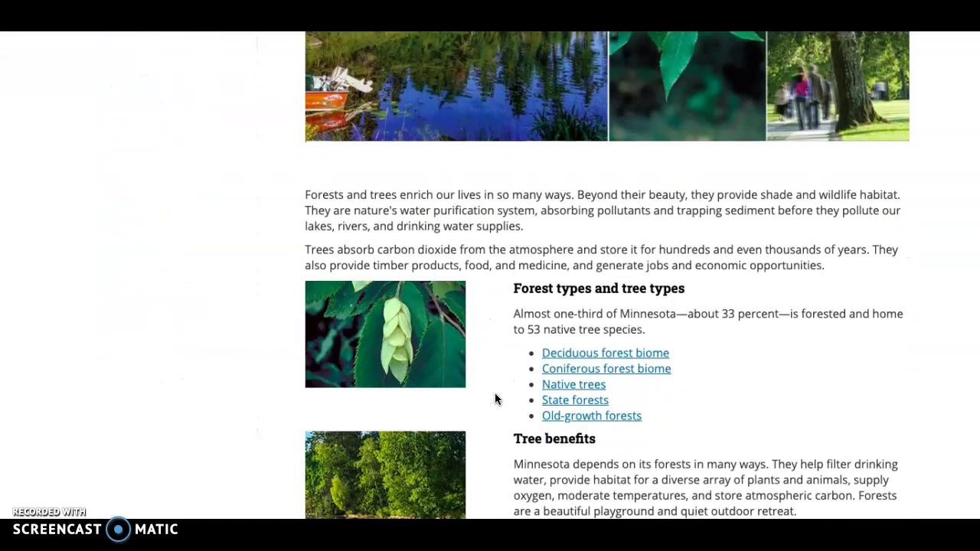
click(578, 384)
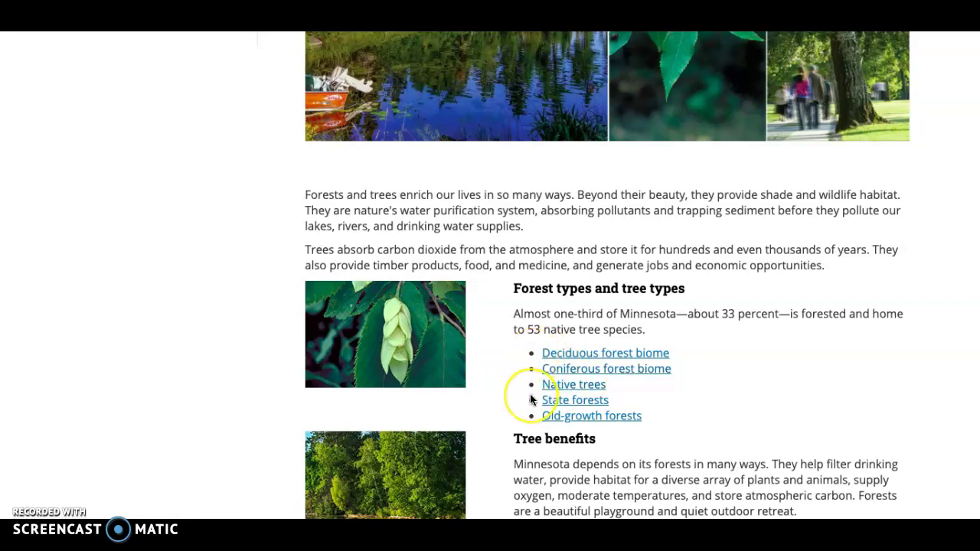
scroll(530, 398, down, 2)
scroll(531, 398, up, 4)
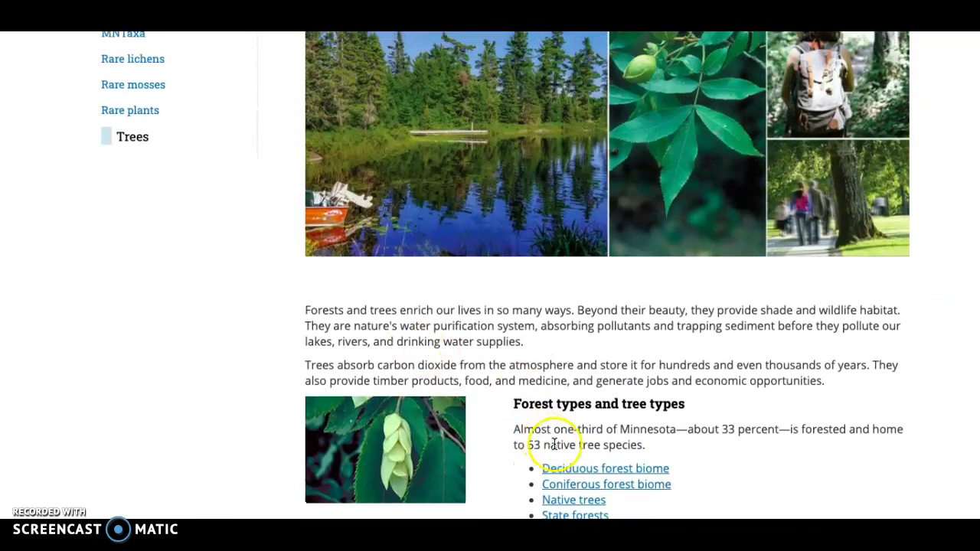
Look over the Deciduous forest biome page, then return to the top of Trees and forests
click(570, 469)
scroll(505, 429, down, 6)
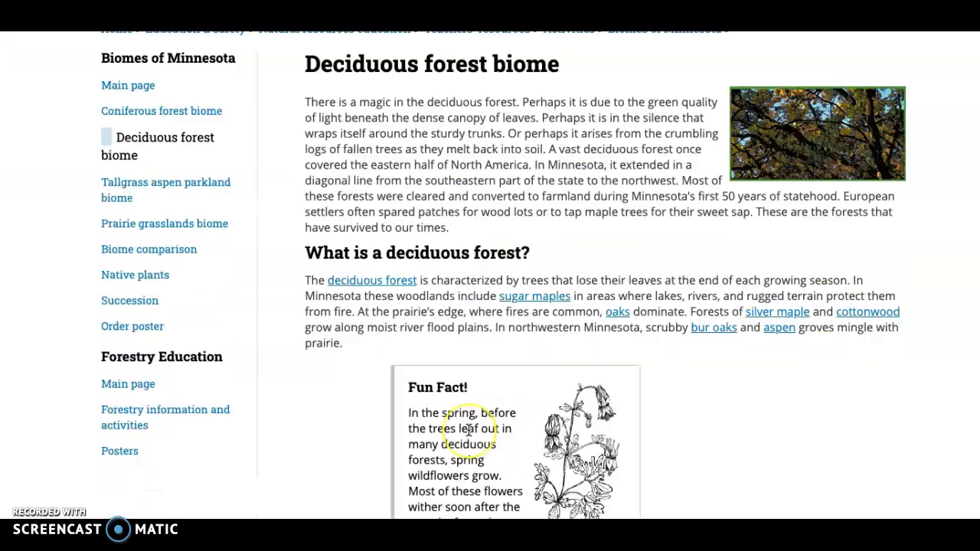
scroll(469, 430, up, 2)
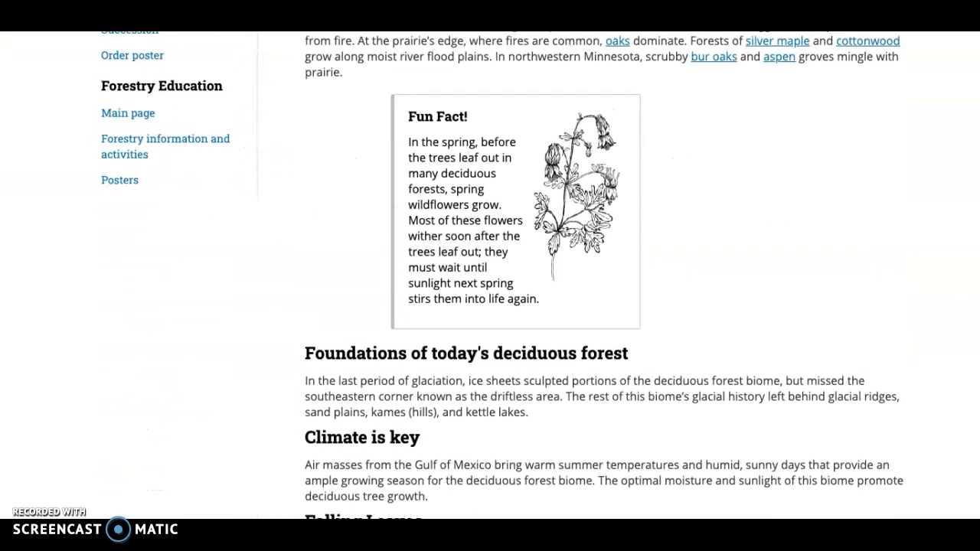
key(alt+Left)
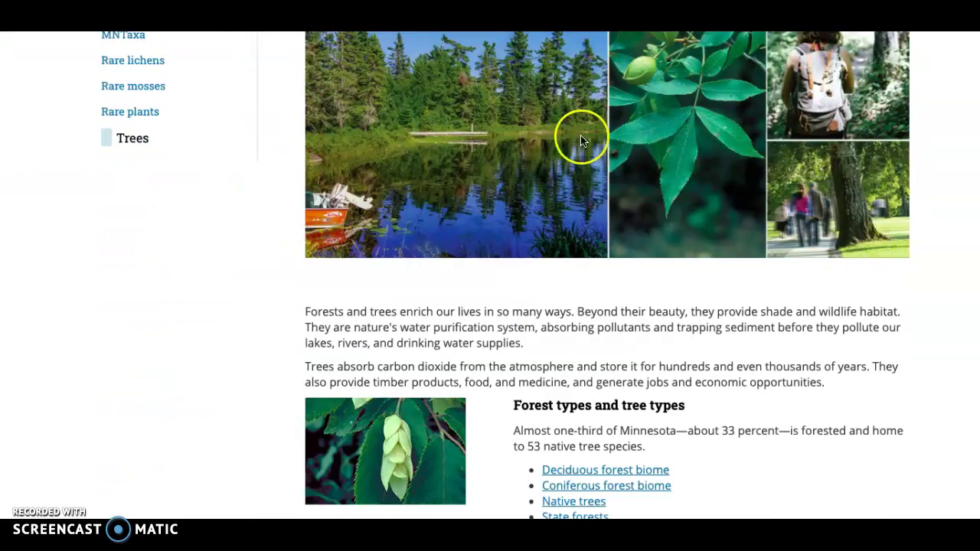
scroll(252, 230, up, 3)
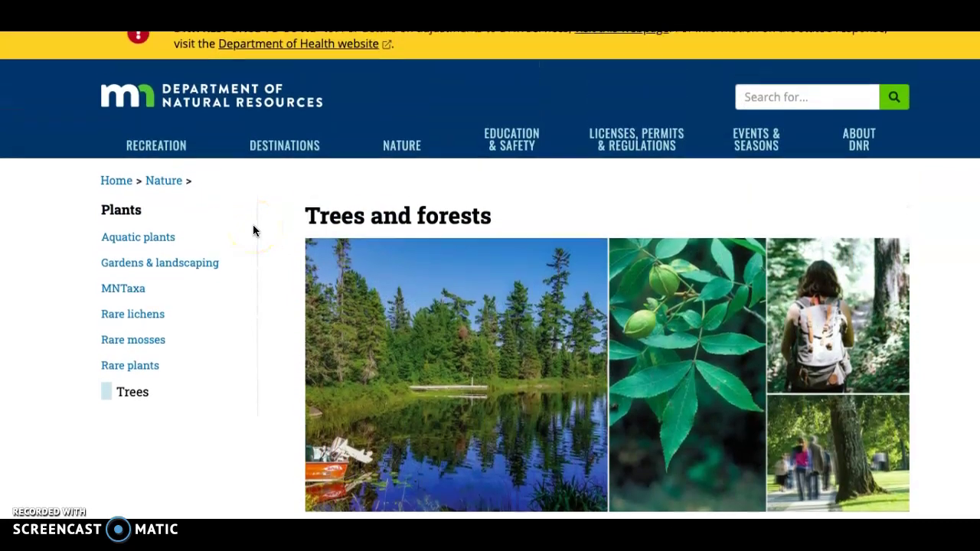